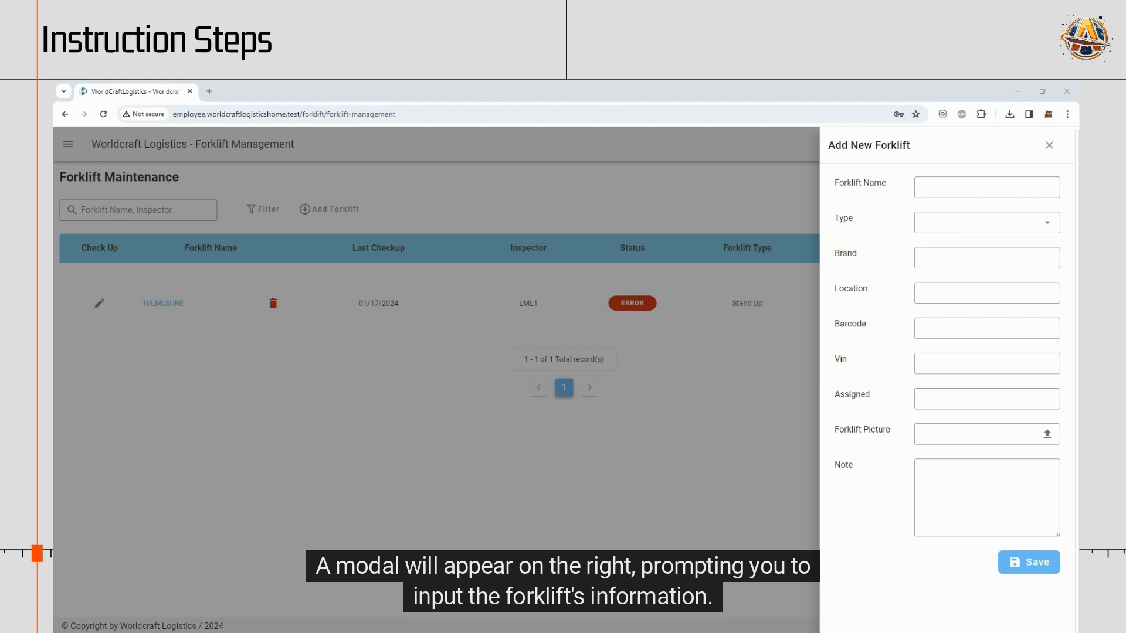
# Name the new forklift "Unit 05: Stand Up Reach Electric" and set its type to Stand Up.
pyautogui.click(930, 186)
pyautogui.write('Unit 05: Stand Up Reach Electric')
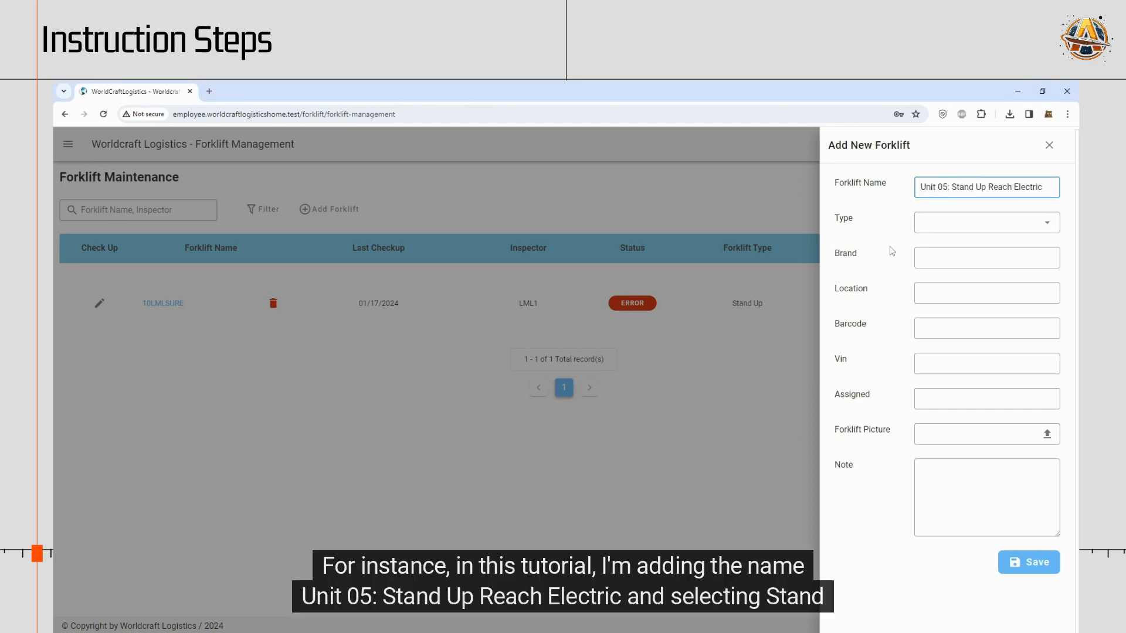
pyautogui.click(975, 226)
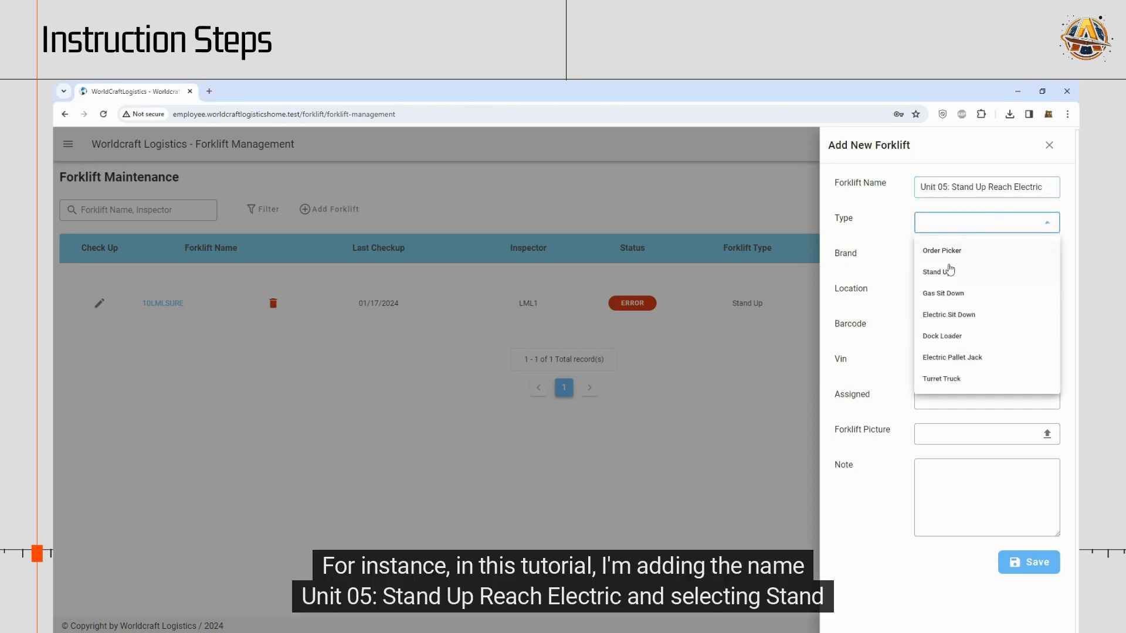
pyautogui.click(946, 273)
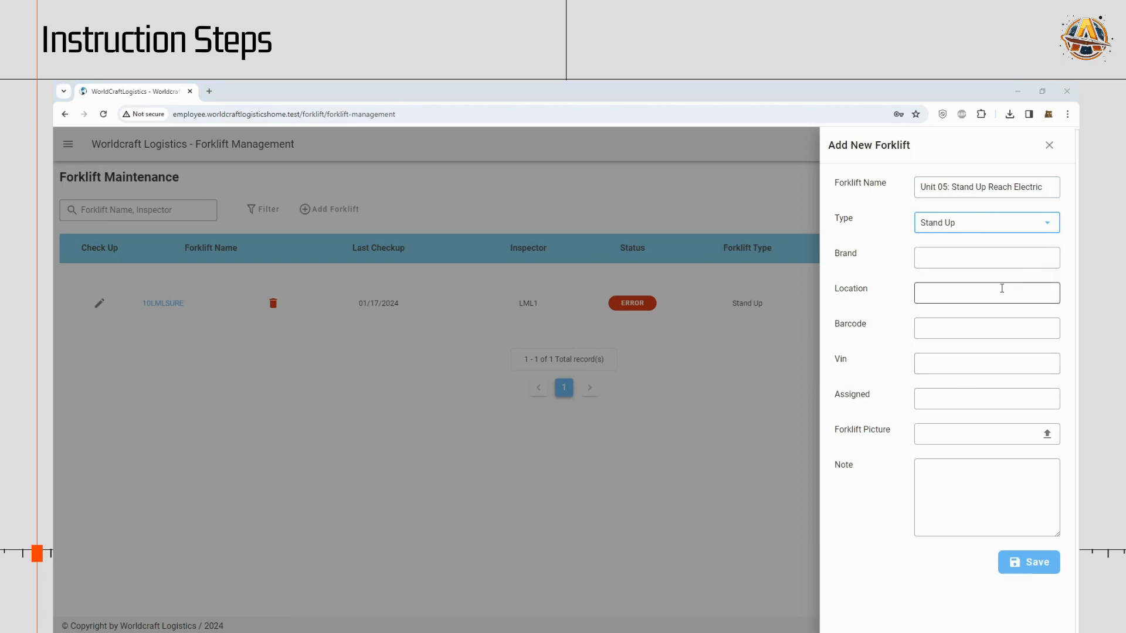
# Set the new forklift's brand to "Raymond Corporation" and its location to "LML1".
pyautogui.click(965, 255)
pyautogui.write('Raymond Corporation')
pyautogui.click(946, 296)
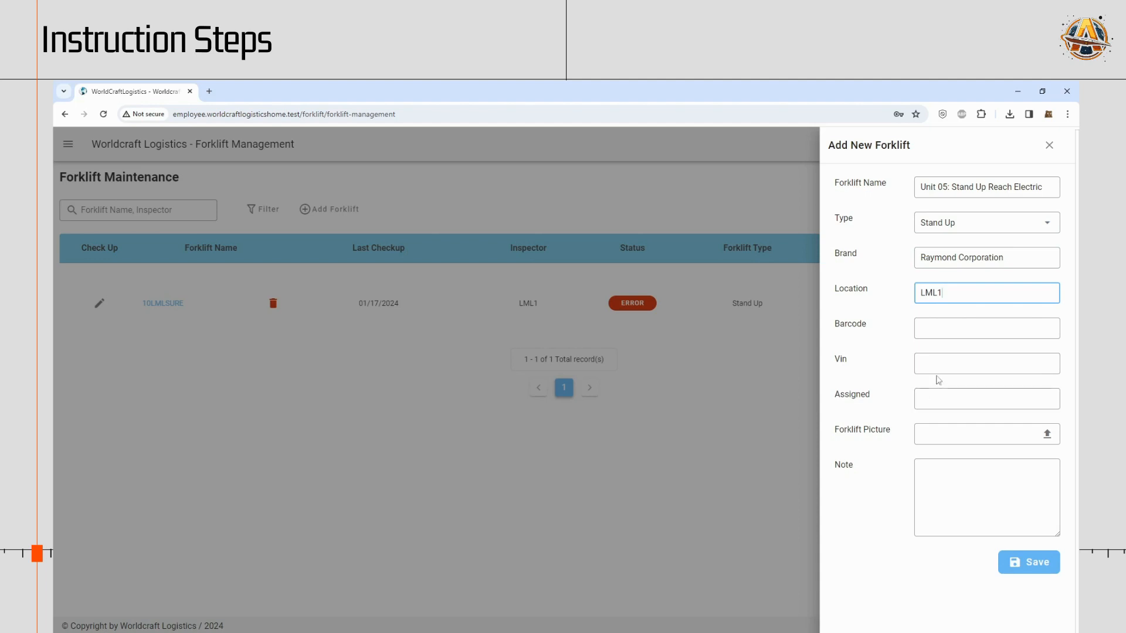
# Enter the barcode "5LML1SURE" and the VIN "740-05-FA03870" for the new forklift.
pyautogui.click(950, 323)
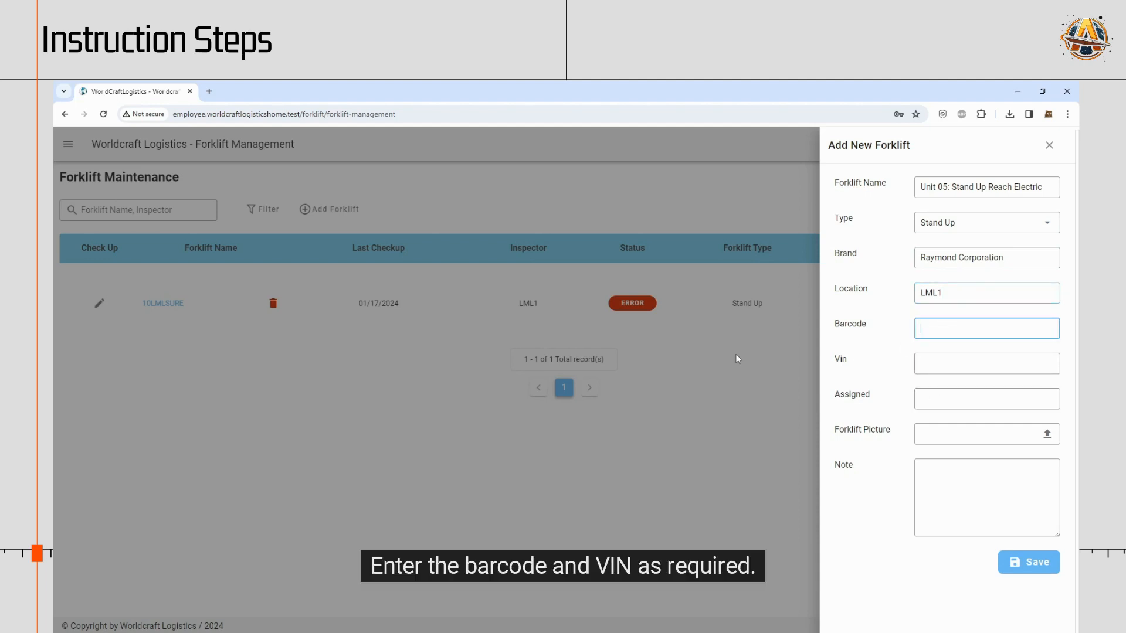
pyautogui.hotkey('alt', 'Tab')
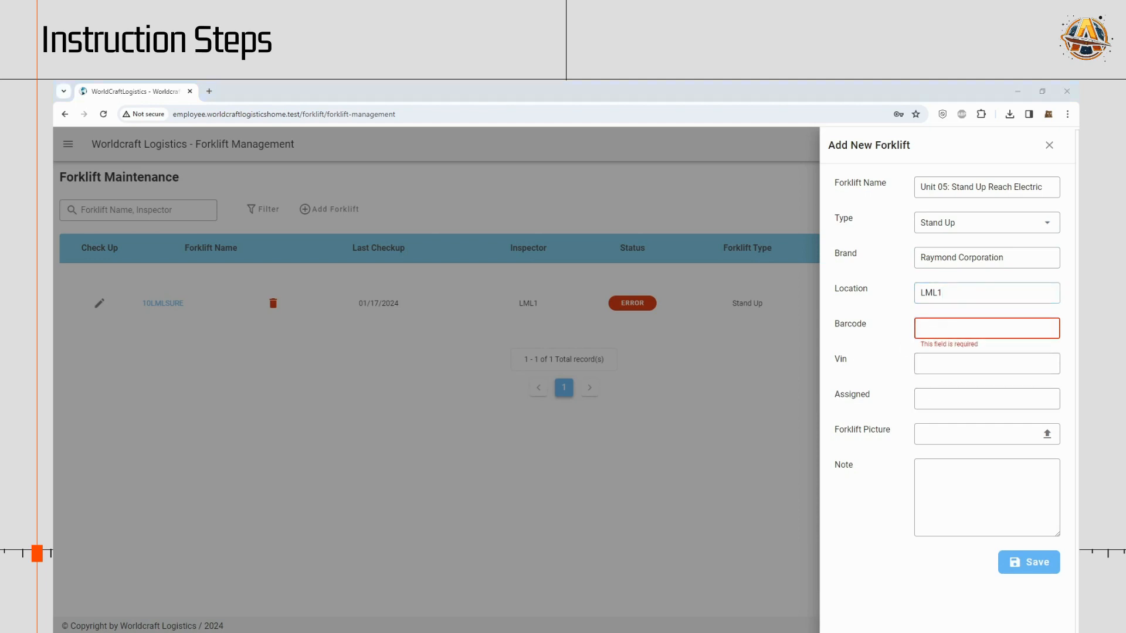
pyautogui.click(954, 326)
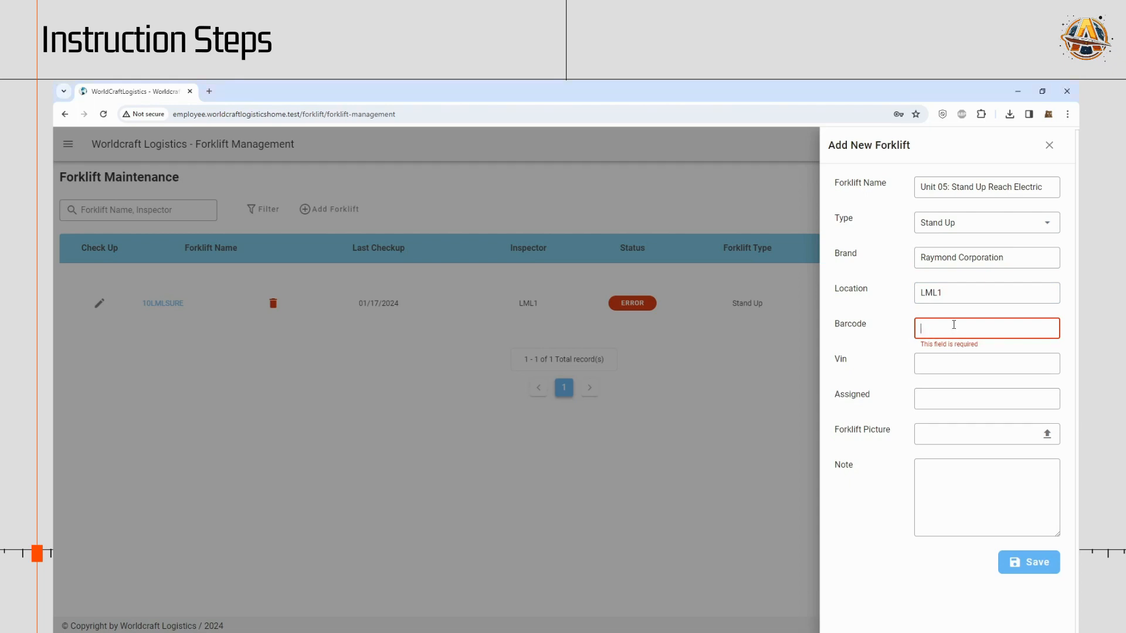
pyautogui.write('5LML1SURE')
pyautogui.click(956, 364)
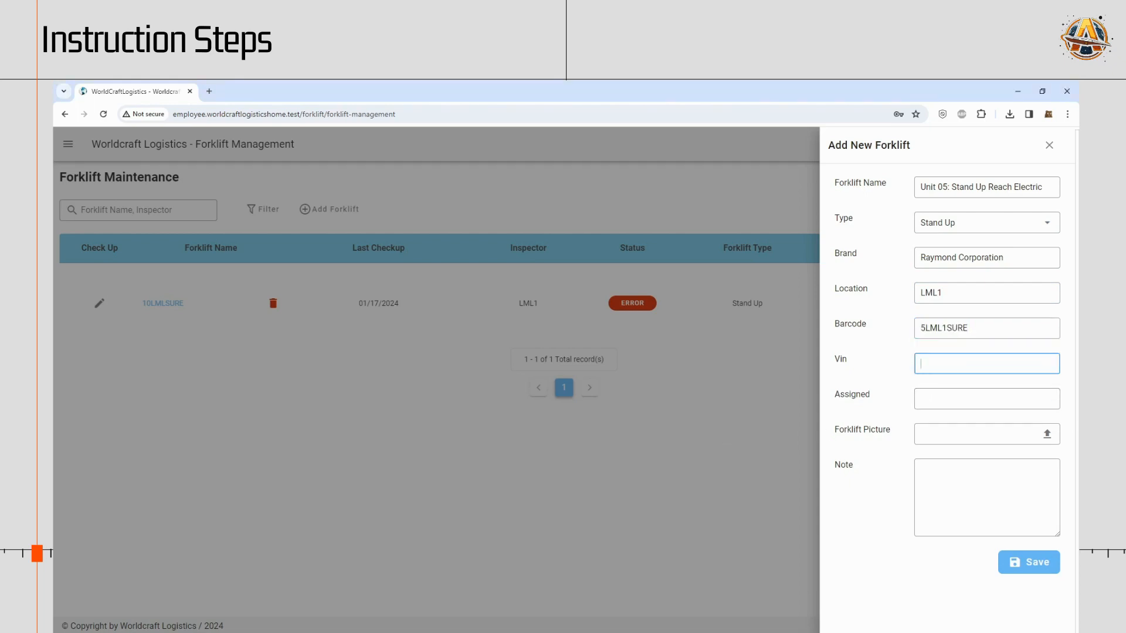
pyautogui.hotkey('alt', 'Tab')
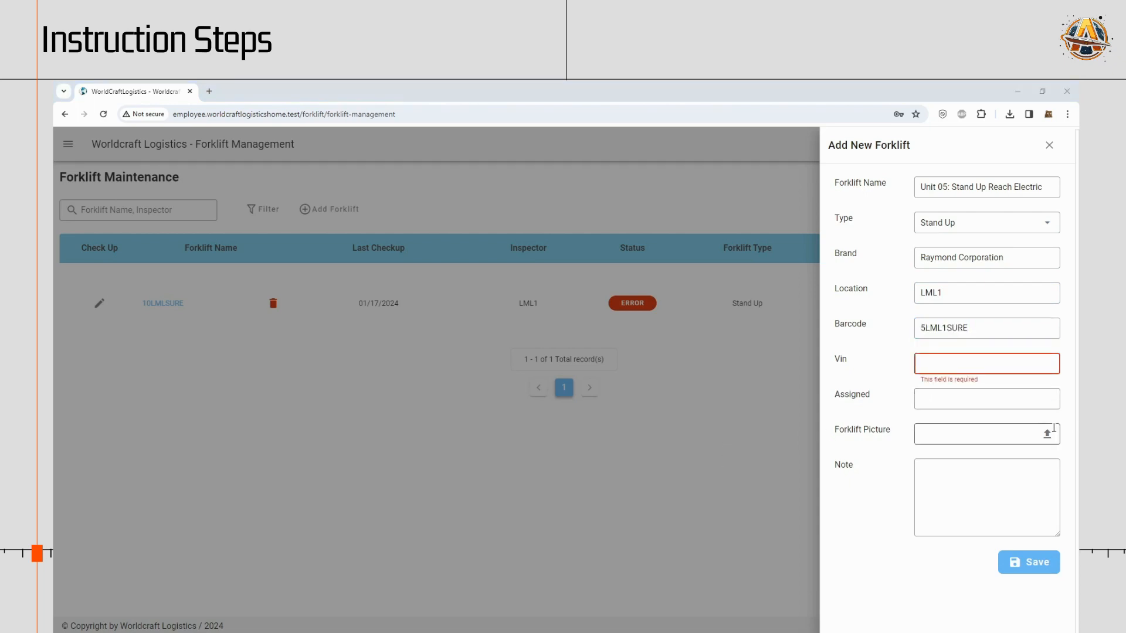
pyautogui.click(960, 361)
pyautogui.write('740-05-FA03870')
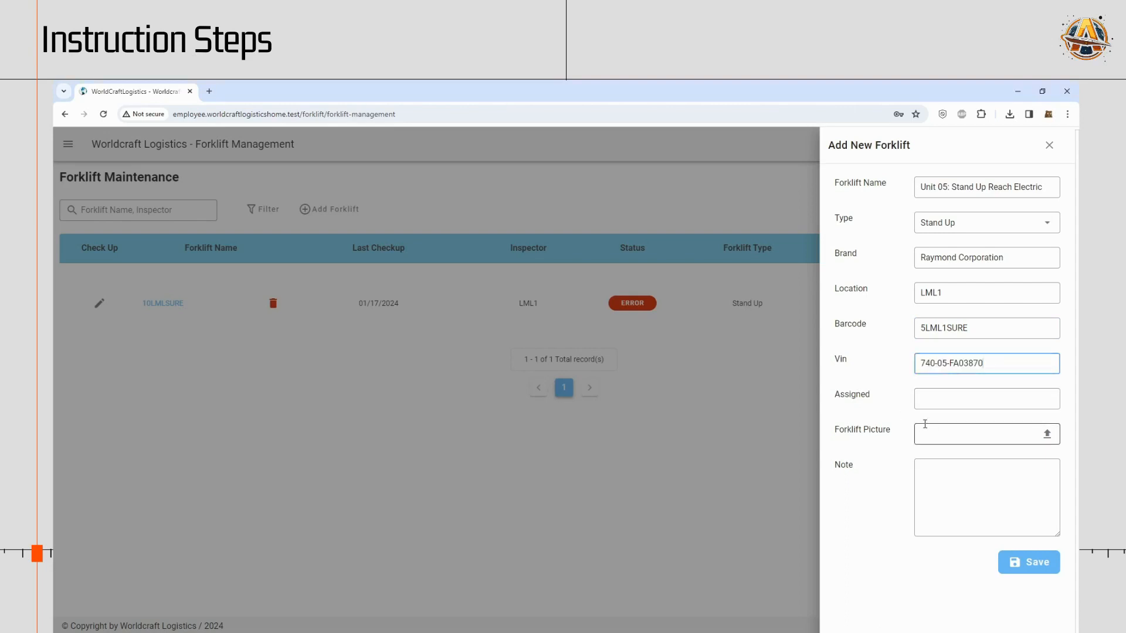
# Assign the forklift to the inspector by full name followed by "- LML1", and attach the 820x725 JPG as its picture.
pyautogui.click(950, 397)
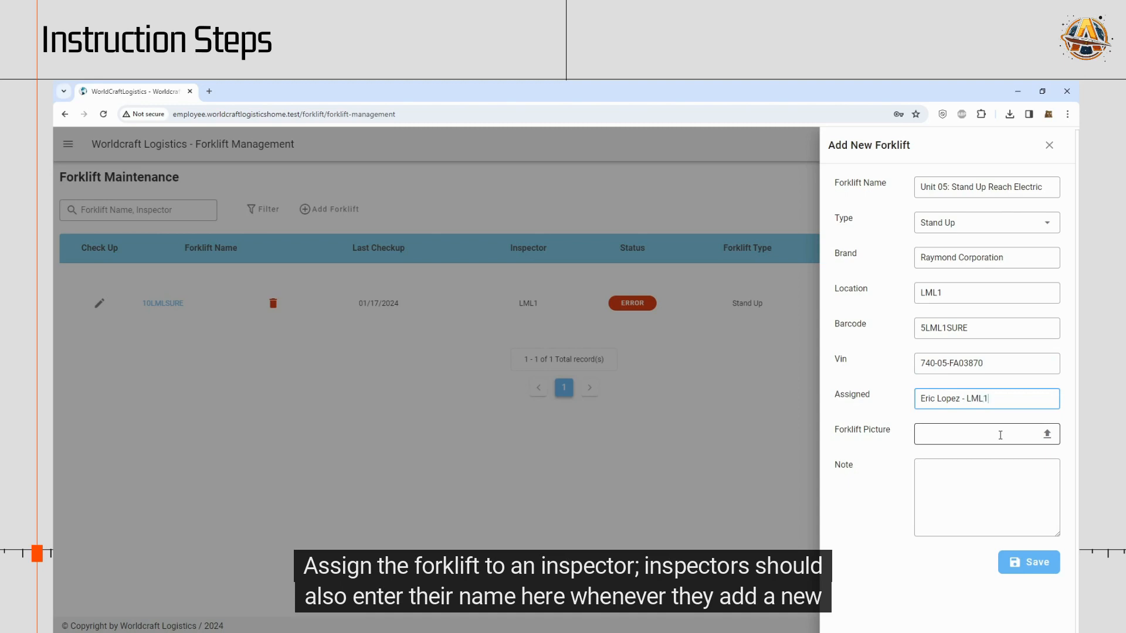
pyautogui.click(935, 444)
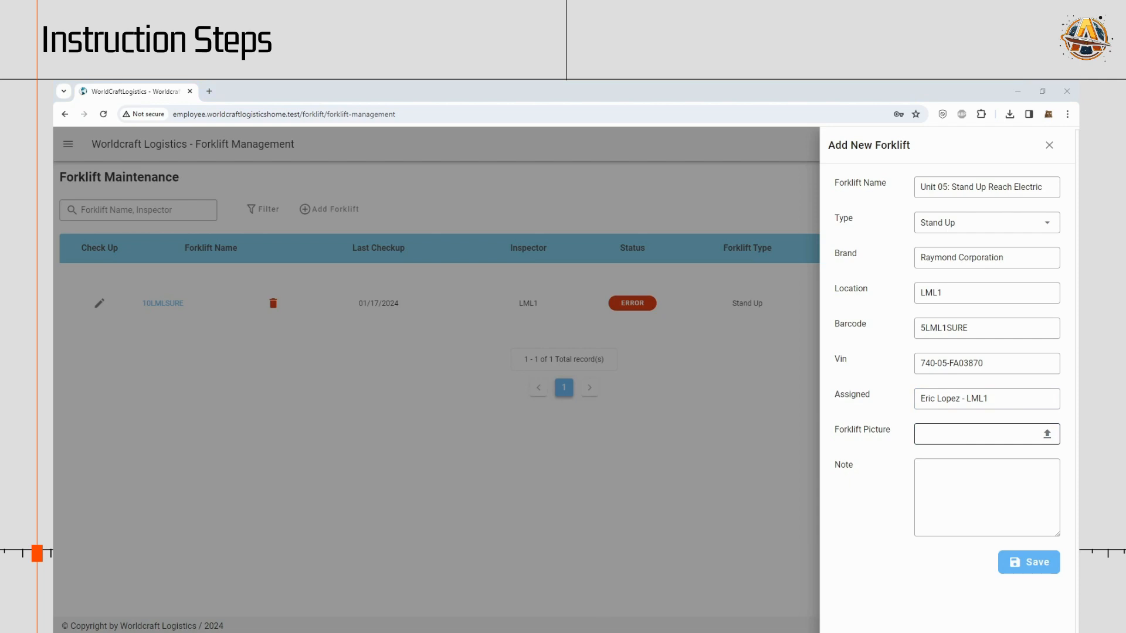
pyautogui.press('Return')
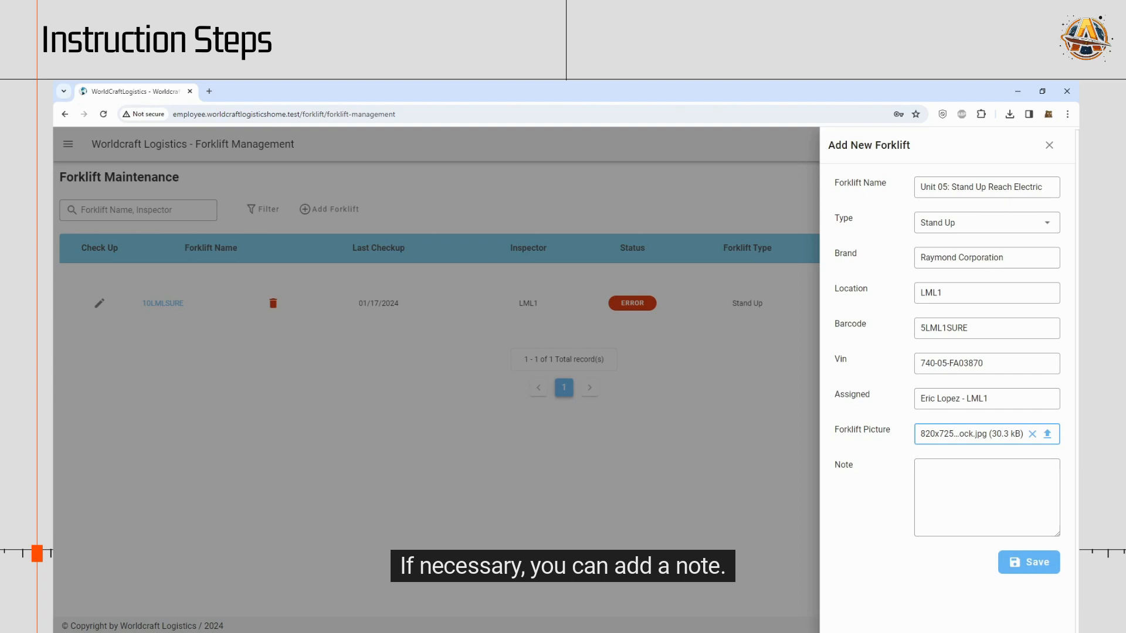
# Add the note "New Forklift" and save the new forklift record.
pyautogui.click(984, 493)
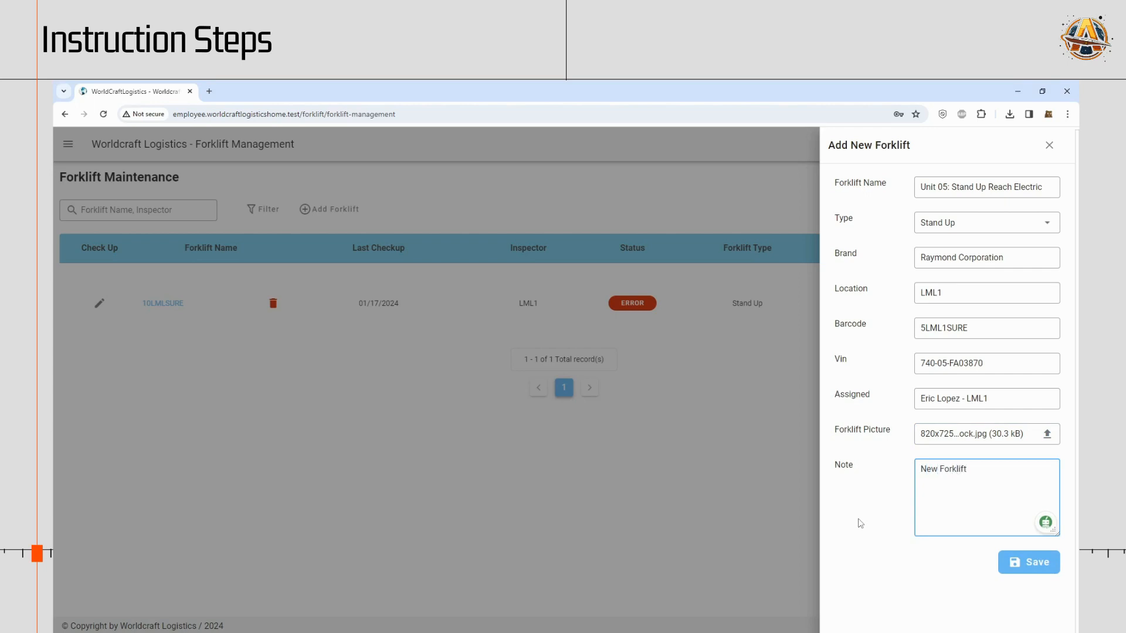
pyautogui.click(1033, 563)
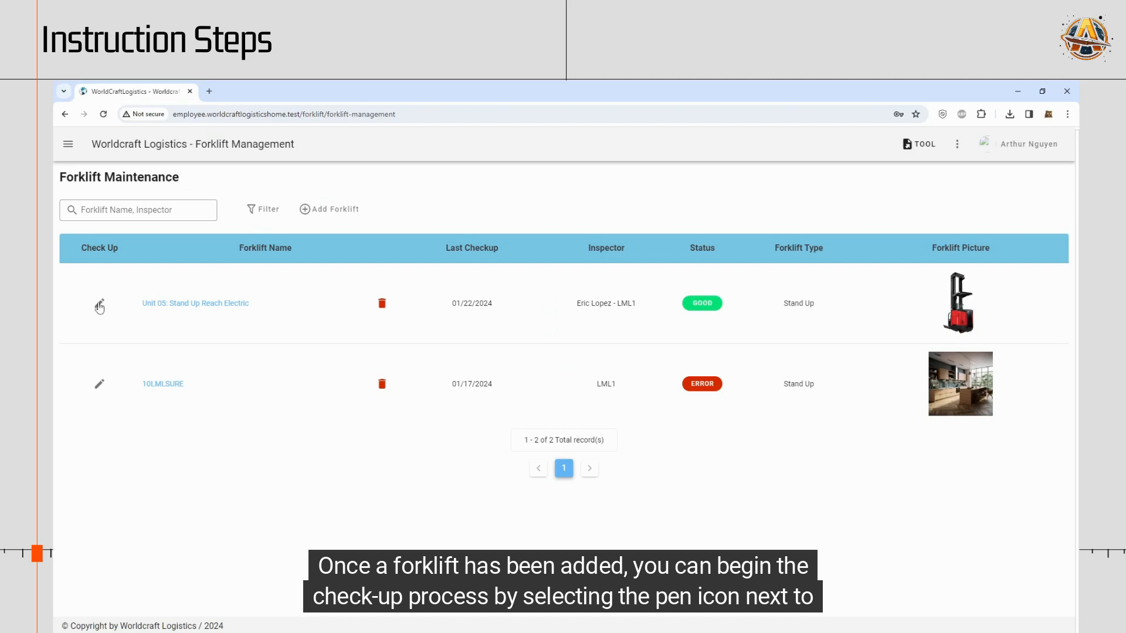
# Review the saved details of Unit 05: Stand Up Reach Electric and close them without editing.
pyautogui.click(185, 301)
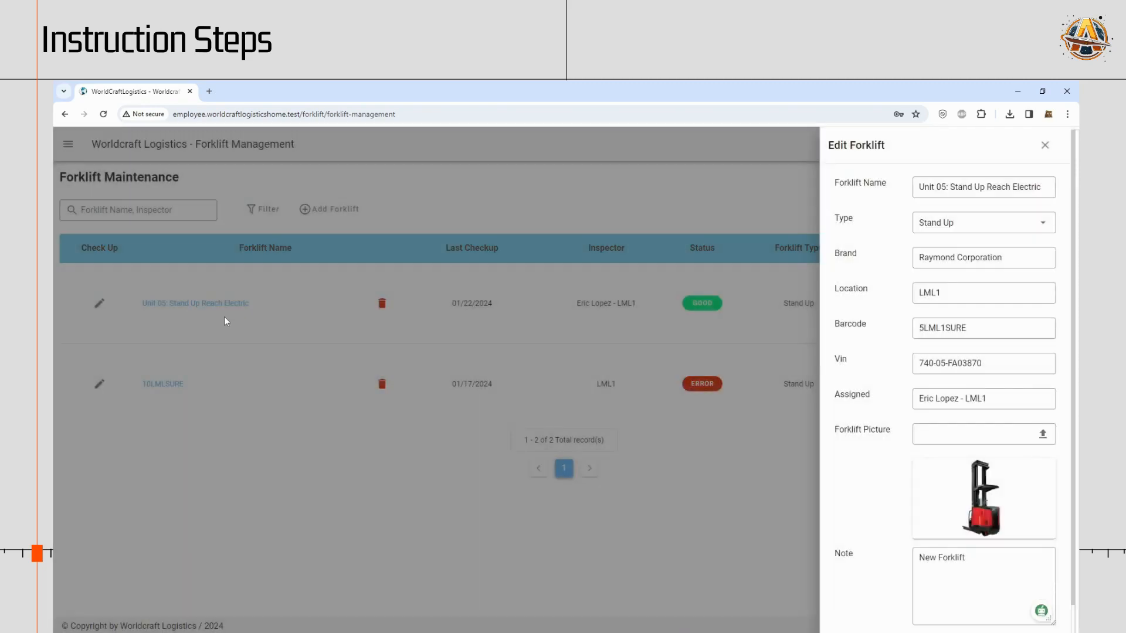
pyautogui.click(1045, 145)
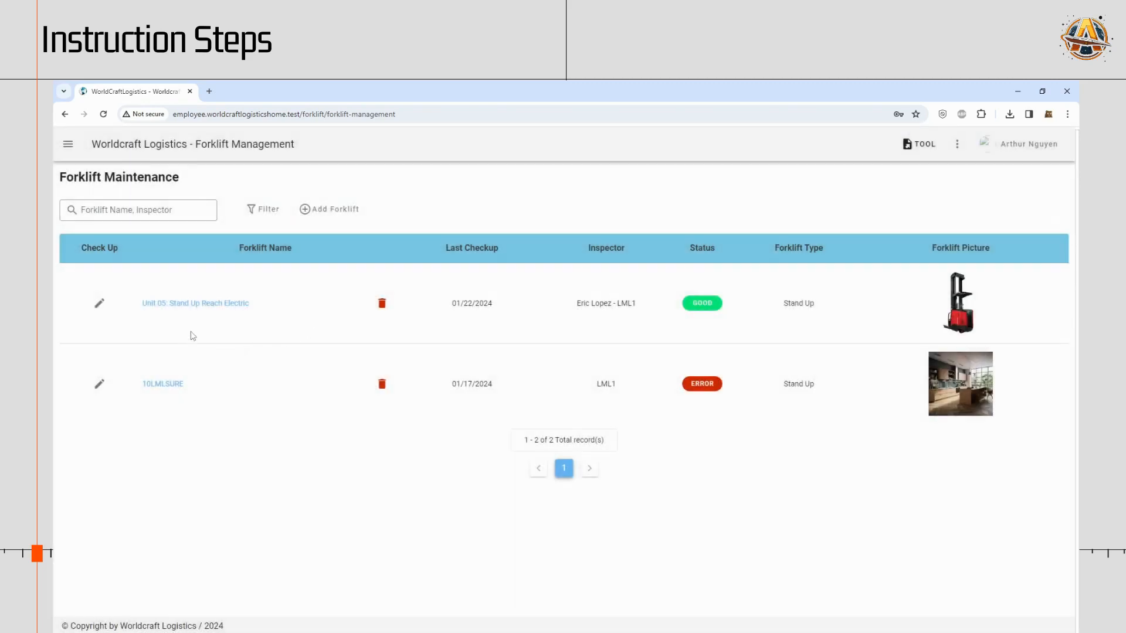
# Open the check-up form for Unit 05: Stand Up Reach Electric and mark DAMAGE and LEAKS as Good.
pyautogui.click(100, 304)
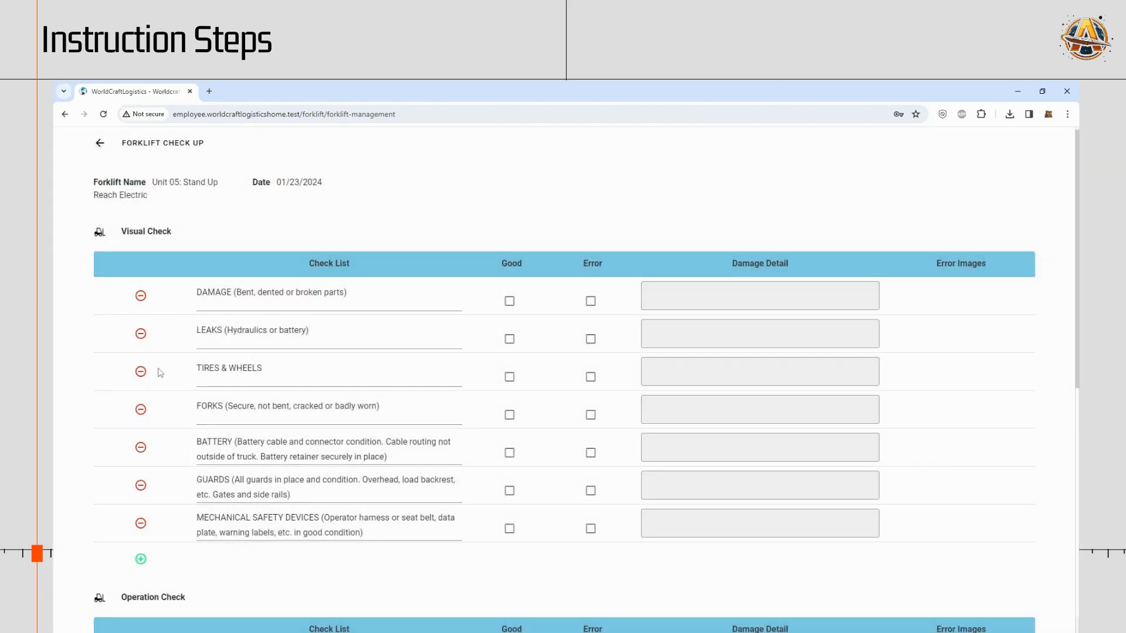
pyautogui.scroll(-2, 151, 309)
pyautogui.scroll(2, 284, 268)
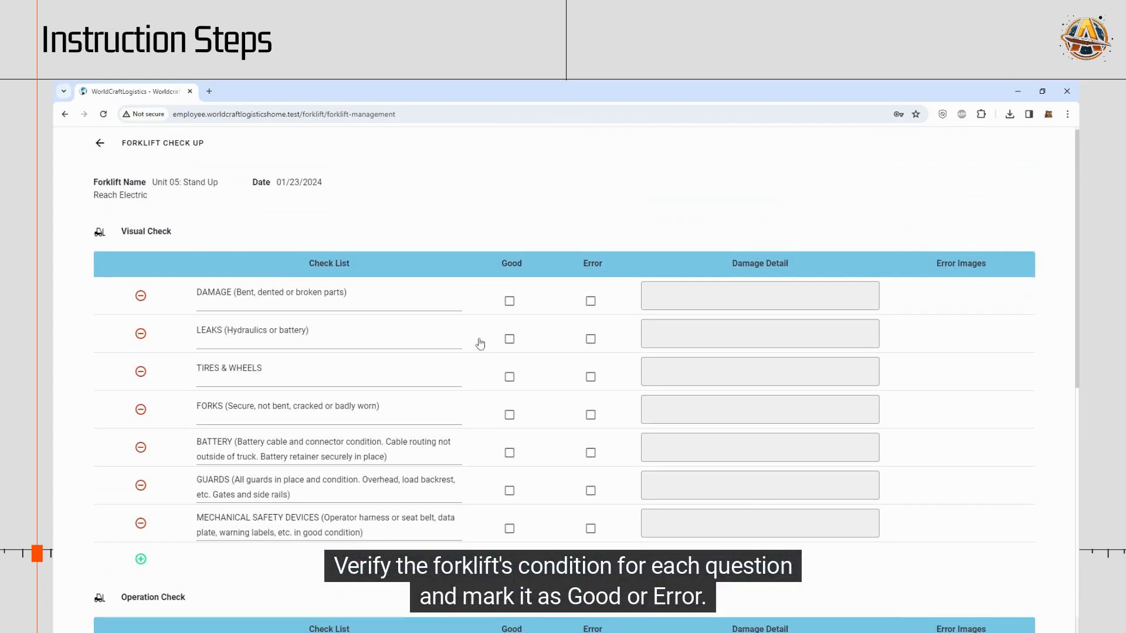
pyautogui.click(510, 305)
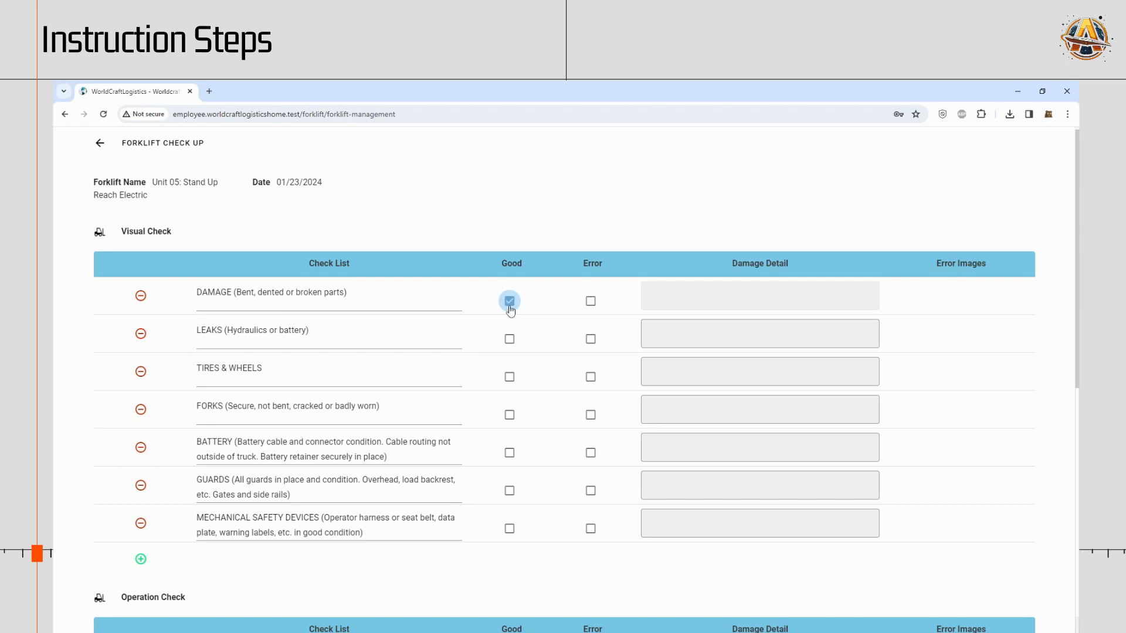
pyautogui.click(508, 343)
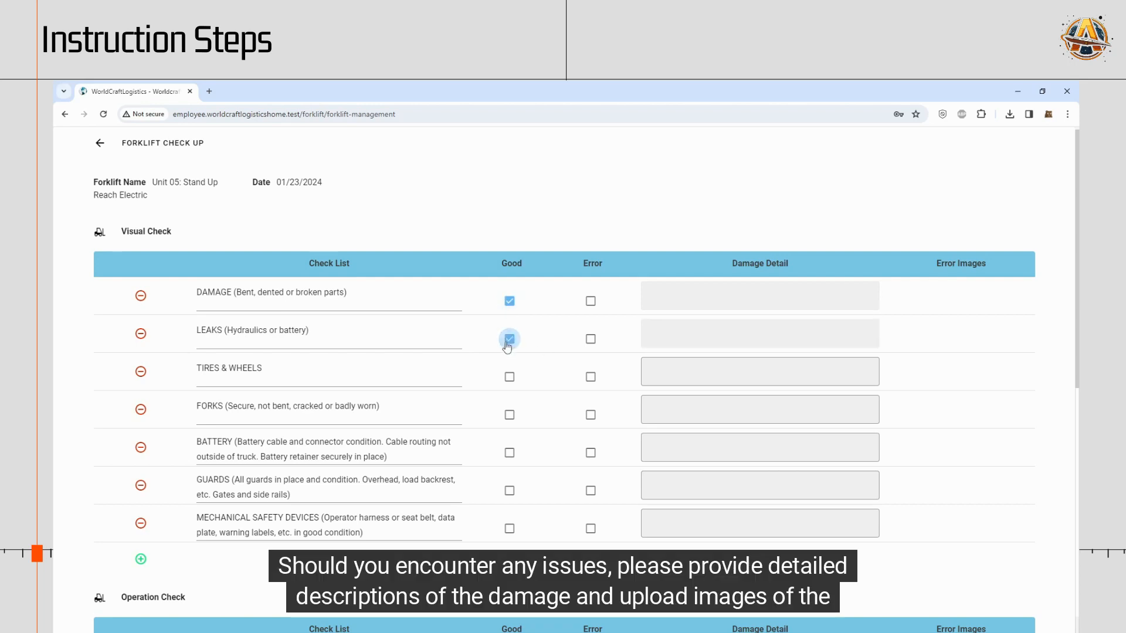
# Mark TIRES & WHEELS as Error, with the damage detail "Broken wheels" and the 820x725 Dock JPG as its error image.
pyautogui.click(590, 378)
pyautogui.click(733, 364)
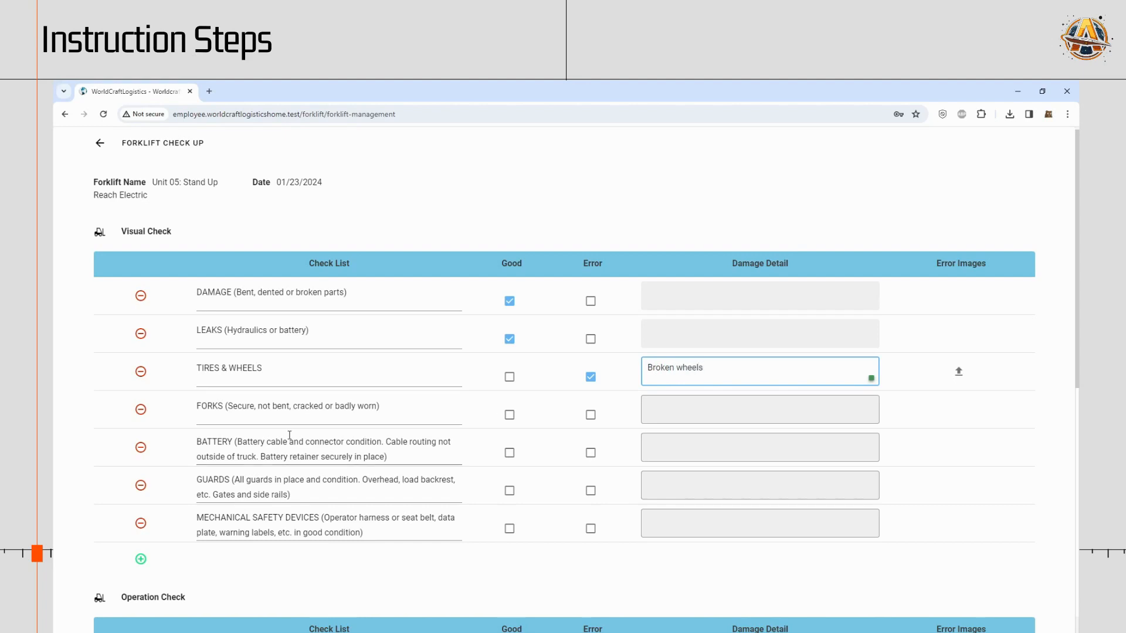
pyautogui.click(962, 374)
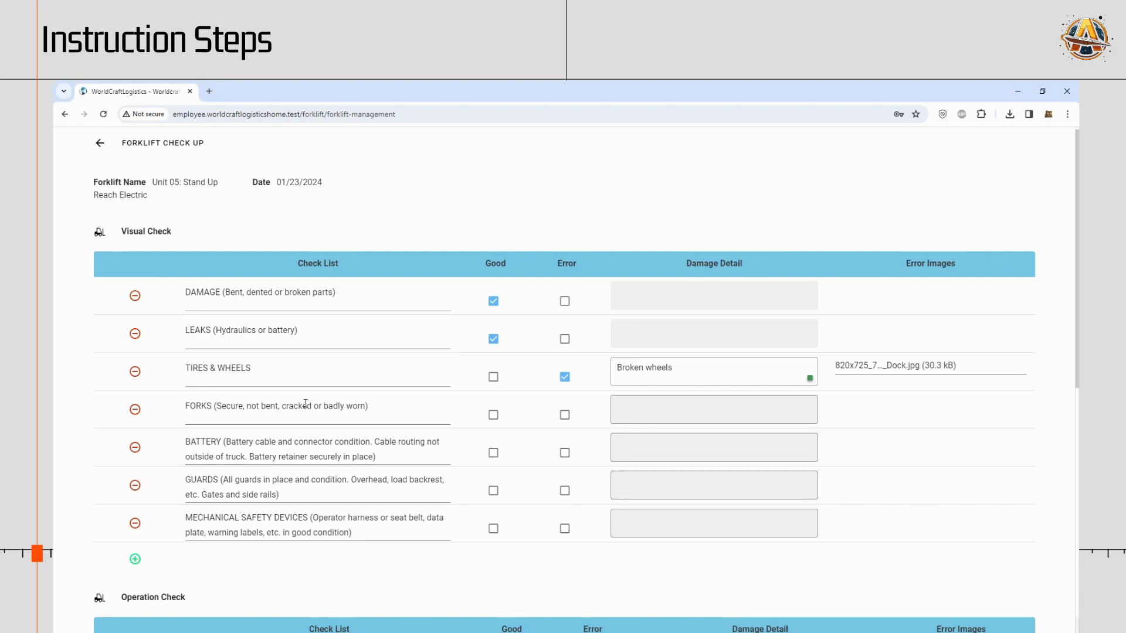
# Mark FORKS, BATTERY, GUARDS and MECHANICAL SAFETY DEVICES as Good in the Visual Check list.
pyautogui.scroll(-1, 311, 423)
pyautogui.scroll(-1, 310, 423)
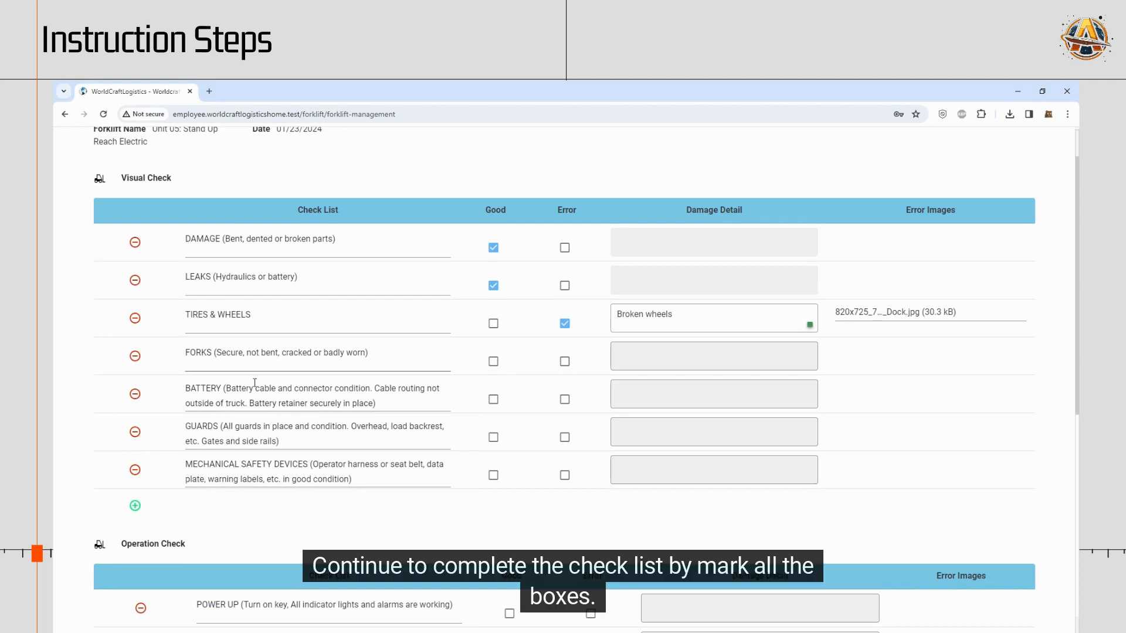
pyautogui.scroll(-1, 377, 371)
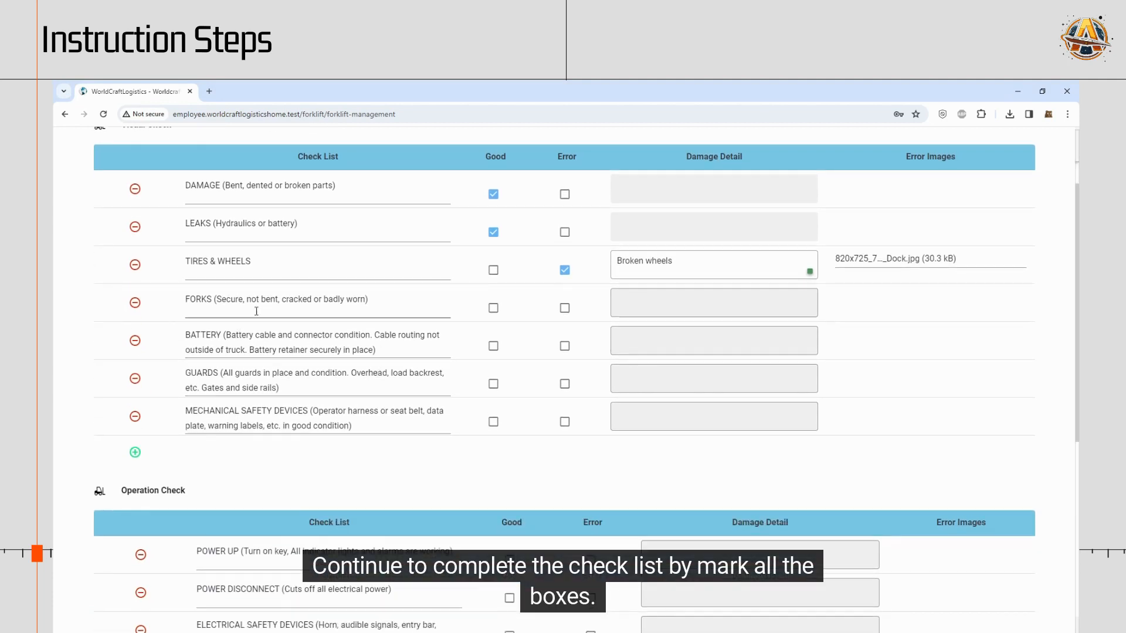
pyautogui.click(494, 308)
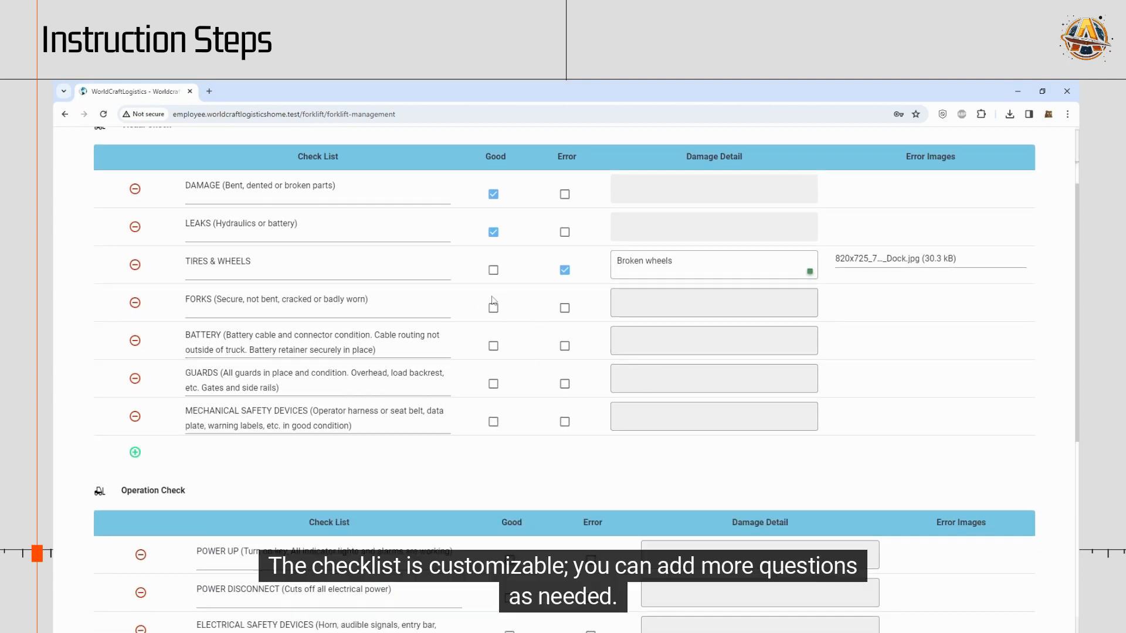
pyautogui.click(493, 346)
pyautogui.click(493, 384)
pyautogui.click(493, 422)
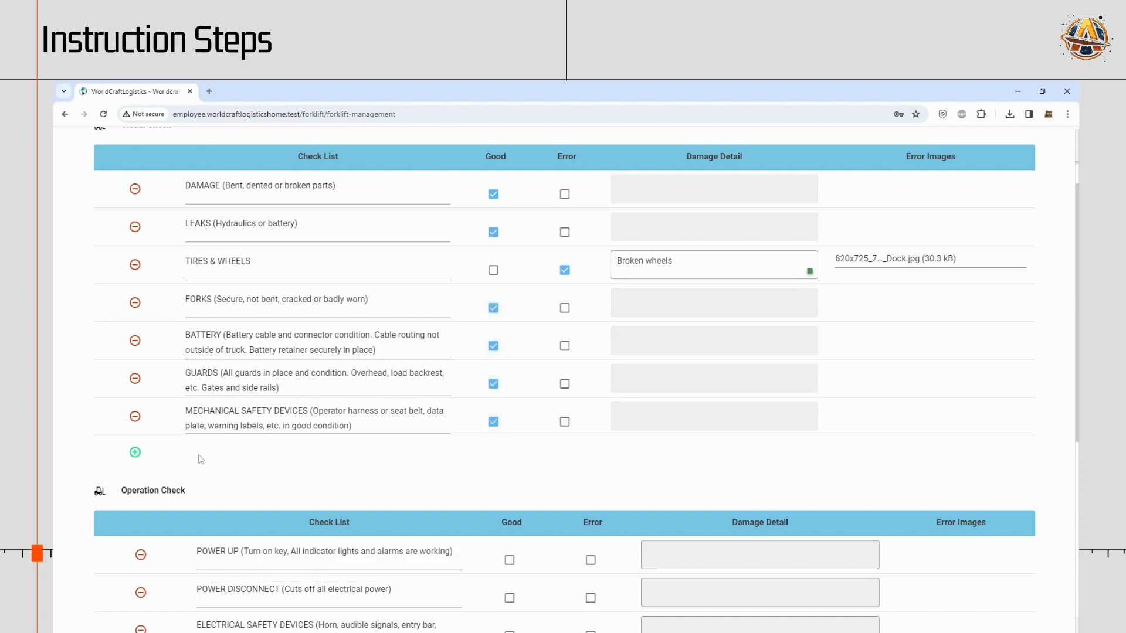
# Add a Visual Check criterion reading "Other issues that need to check..." marked as Good, and delete it again.
pyautogui.click(134, 452)
pyautogui.click(235, 456)
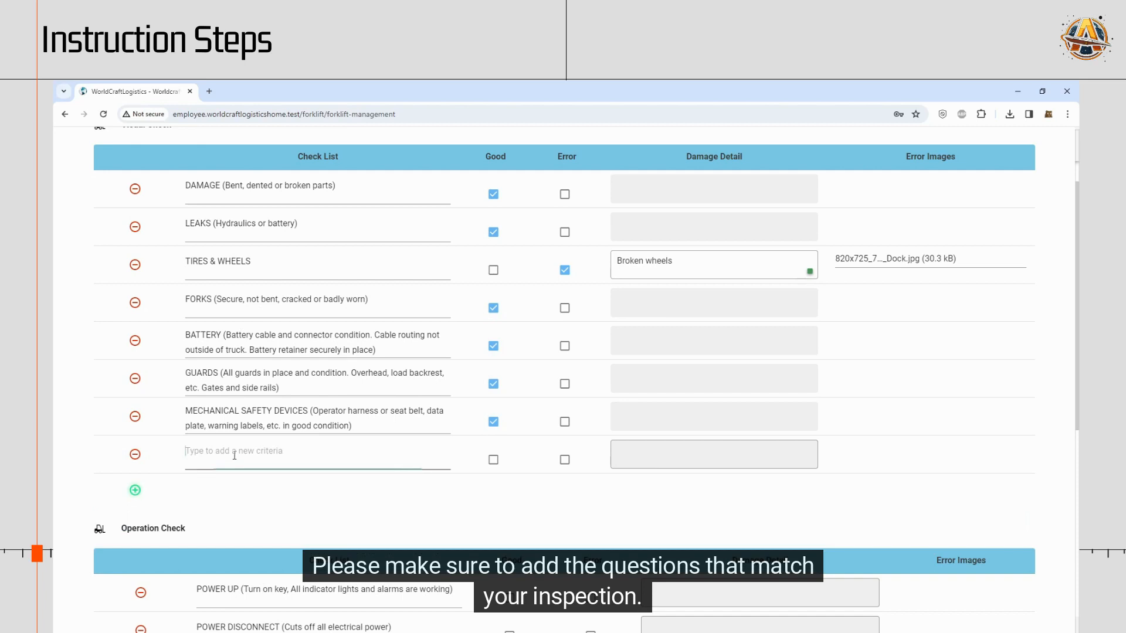
pyautogui.write('Oth')
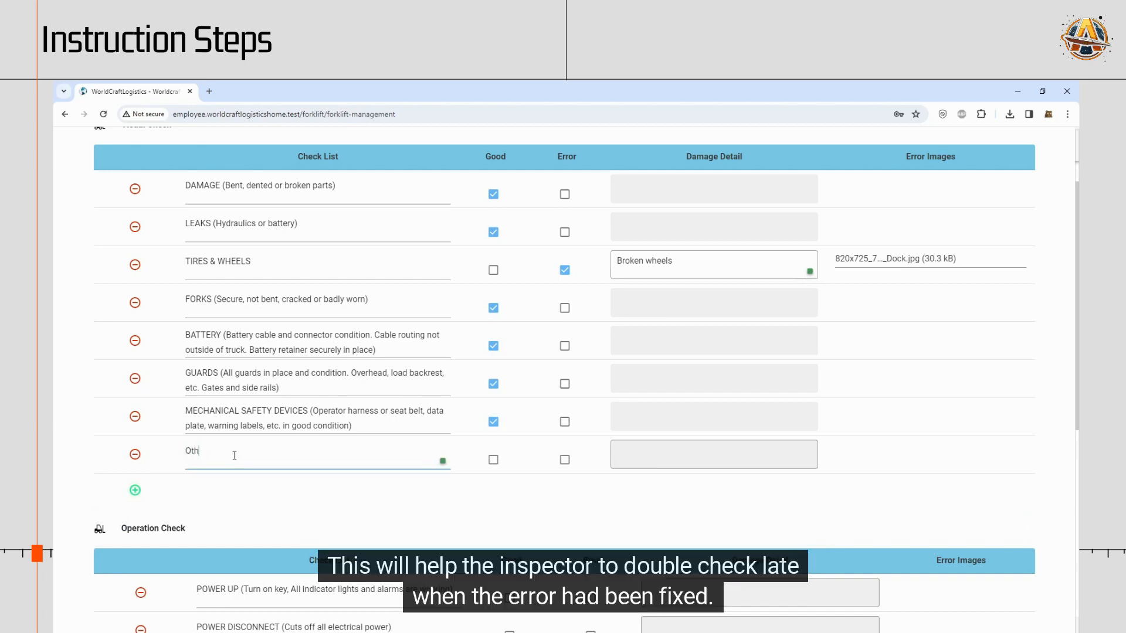
pyautogui.write('er crethat need to check...')
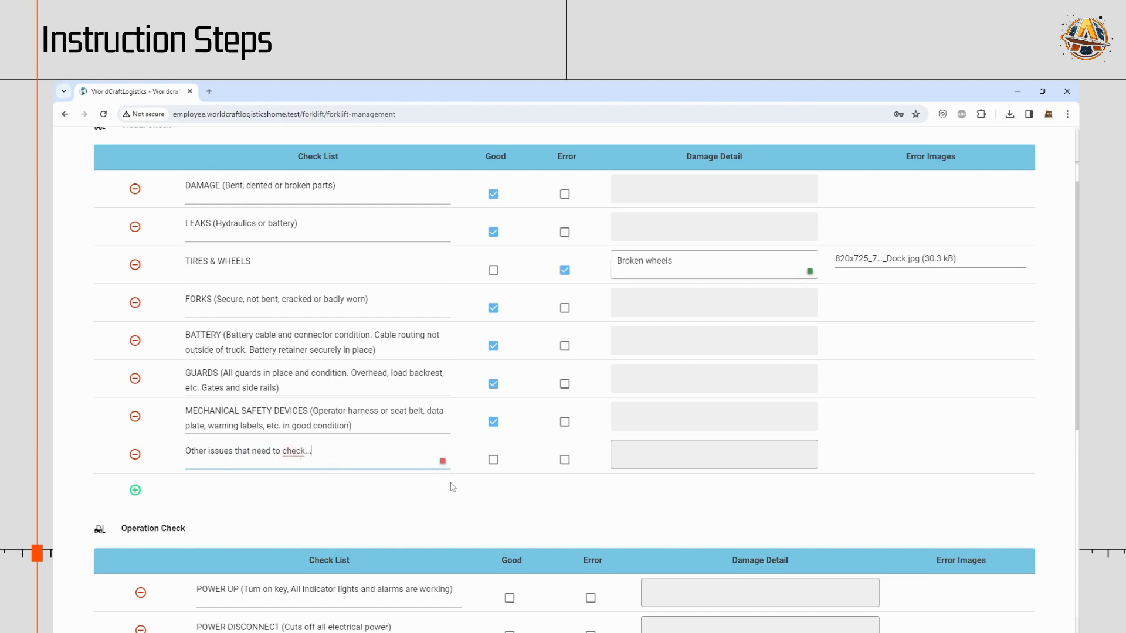
pyautogui.click(493, 460)
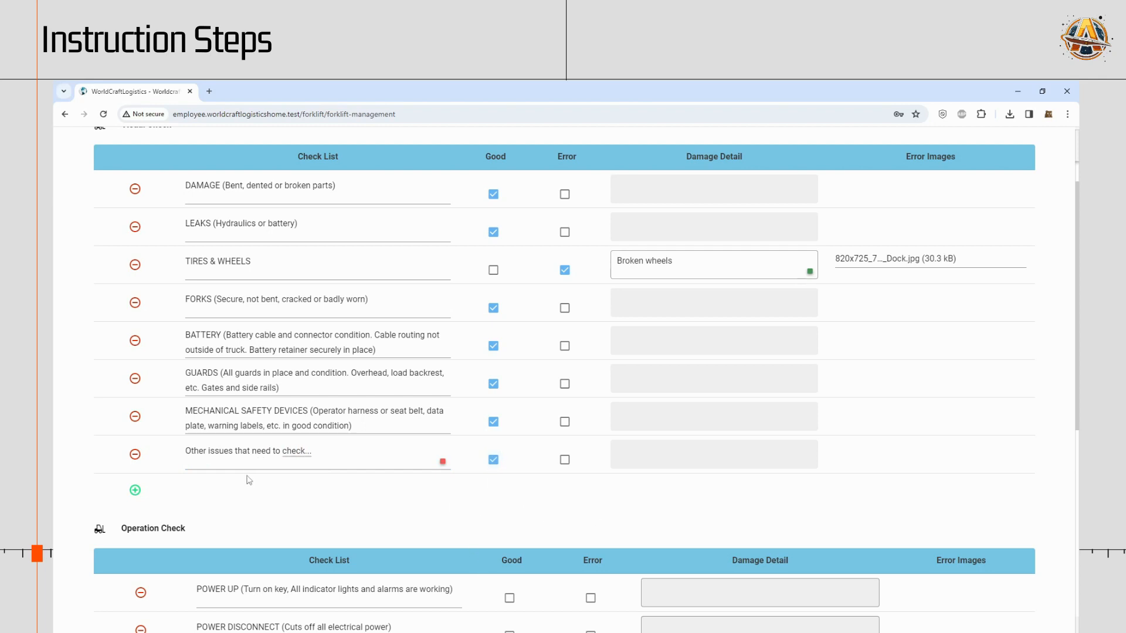
pyautogui.click(135, 454)
# Mark every Operation Check item as Good, from POWER UP through the final BATTERY CHARGE row.
pyautogui.scroll(-1, 470, 467)
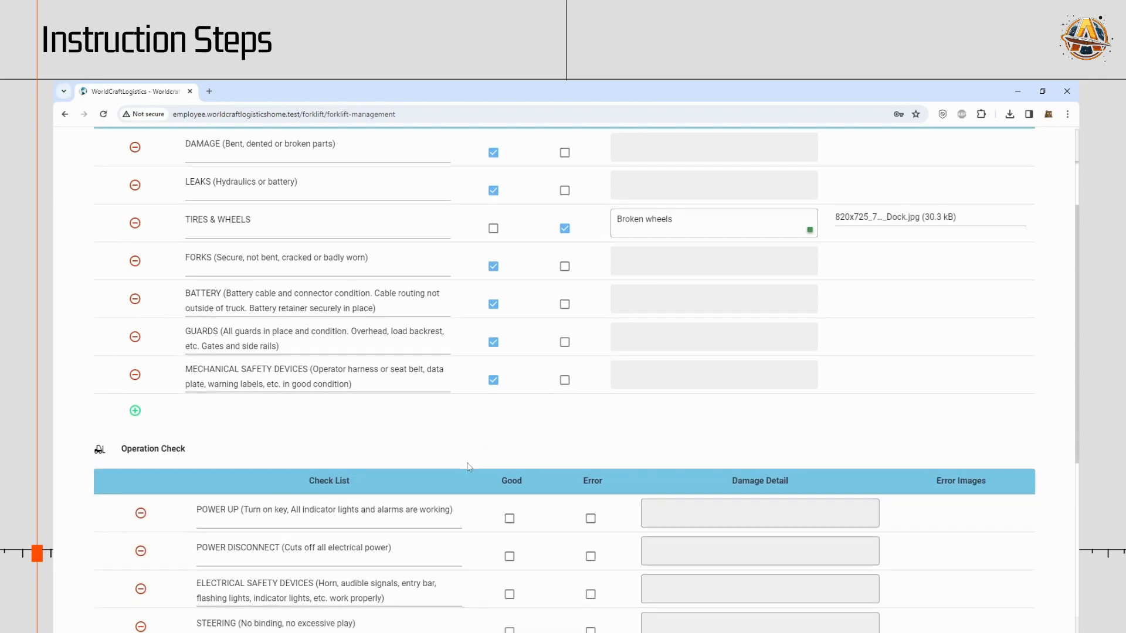
pyautogui.scroll(-5, 470, 467)
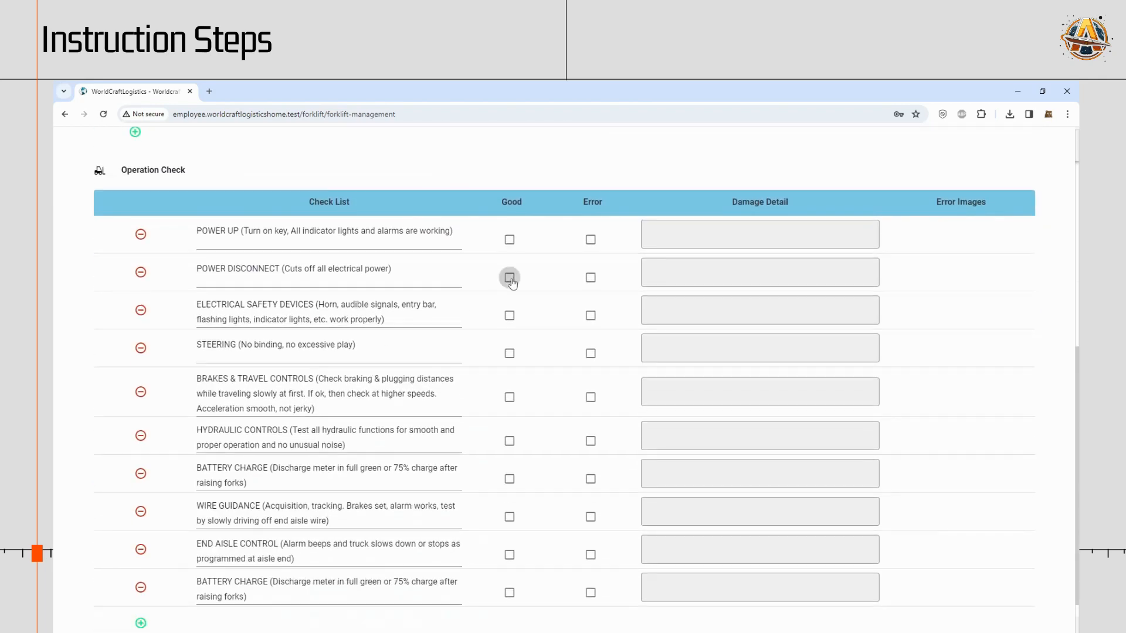
pyautogui.click(509, 240)
pyautogui.click(509, 278)
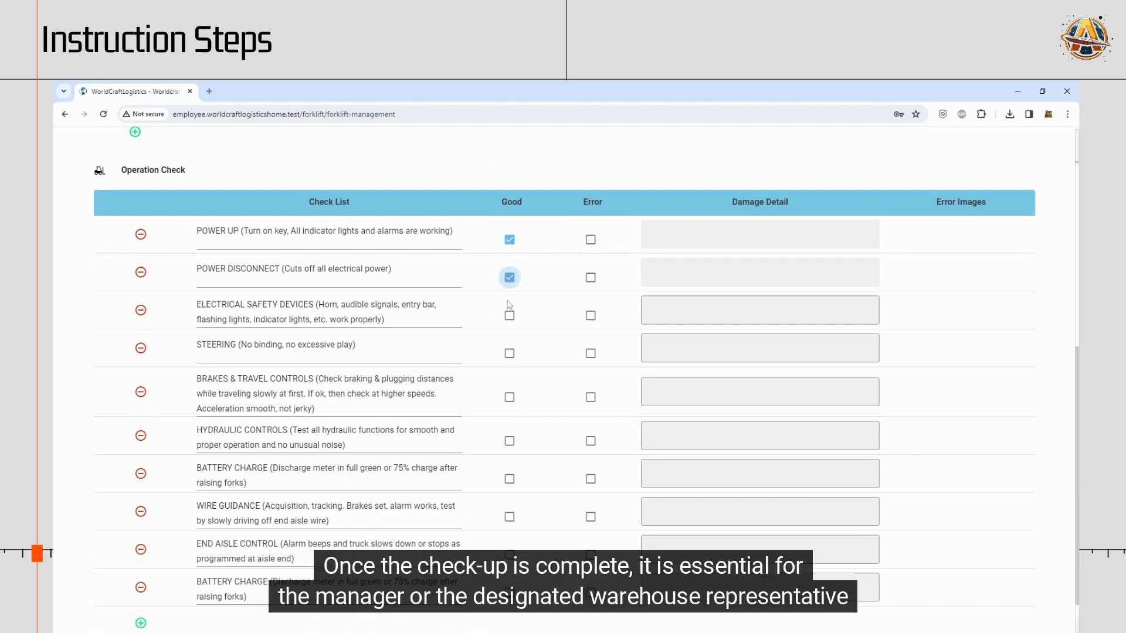
pyautogui.click(510, 316)
pyautogui.click(510, 353)
pyautogui.click(509, 397)
pyautogui.click(510, 441)
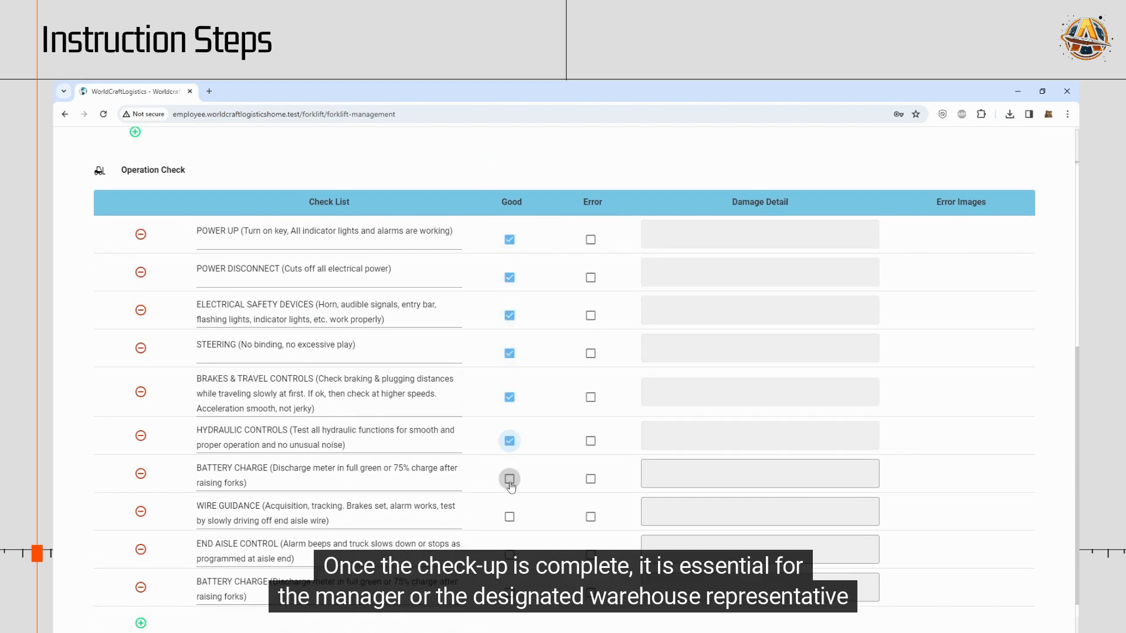
pyautogui.click(509, 479)
pyautogui.click(510, 516)
pyautogui.scroll(-1, 509, 516)
pyautogui.click(509, 494)
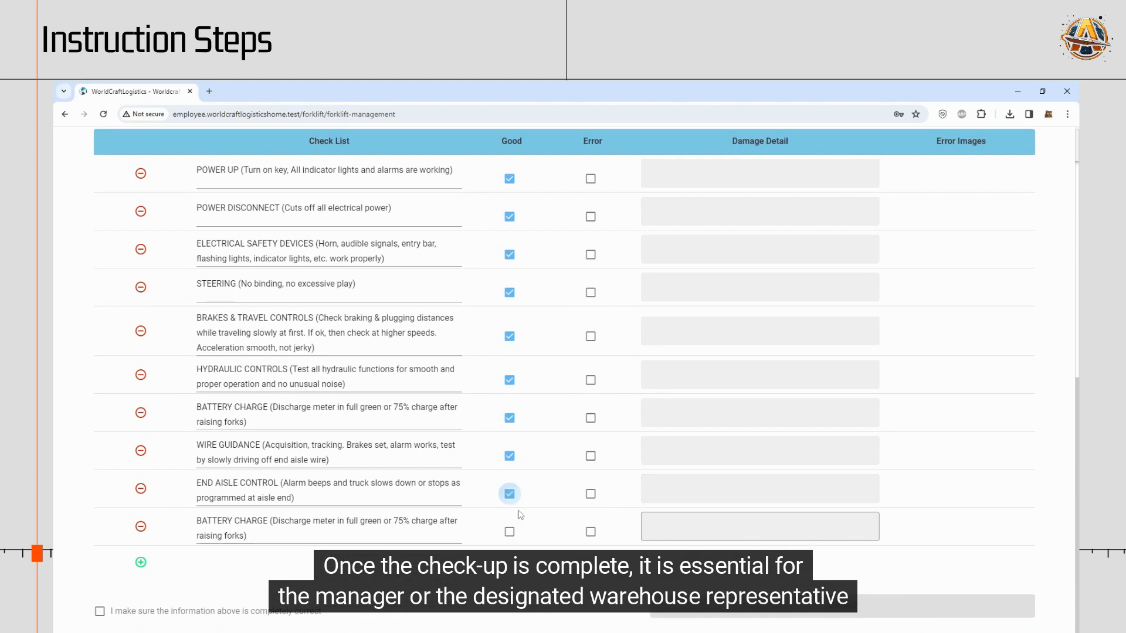
pyautogui.click(510, 532)
# Add a blank criterion row to the Operation Check list and delete it again.
pyautogui.click(141, 563)
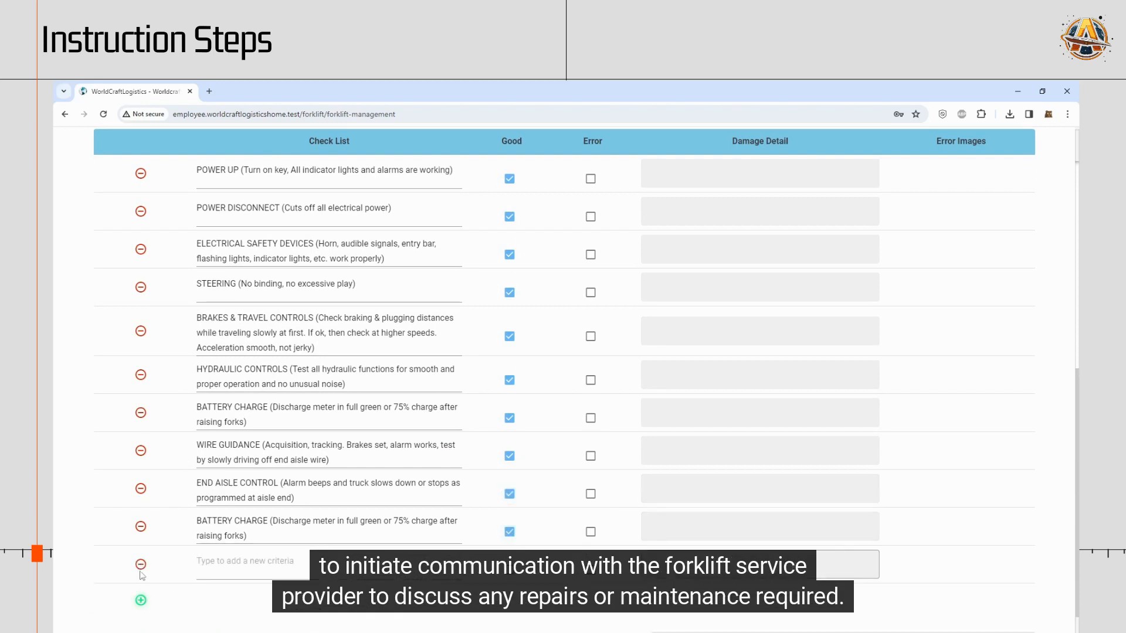
pyautogui.scroll(-1, 143, 577)
pyautogui.click(141, 531)
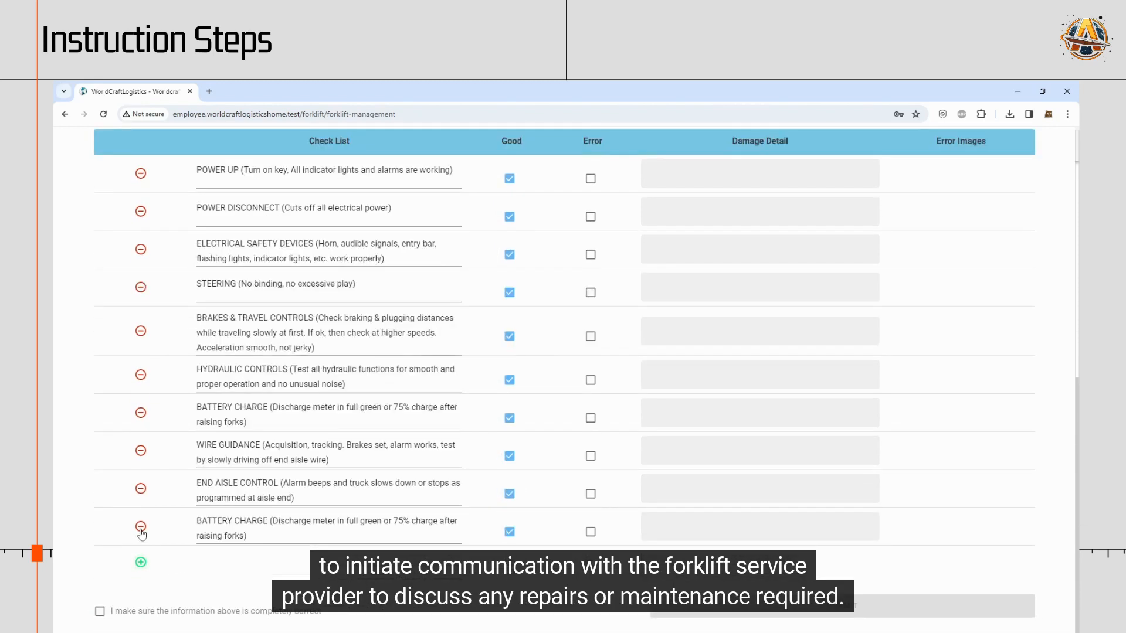
# Review both check lists, certify that the information is completely correct, and submit the Unit 05: Stand Up Reach Electric check-up.
pyautogui.scroll(6, 546, 447)
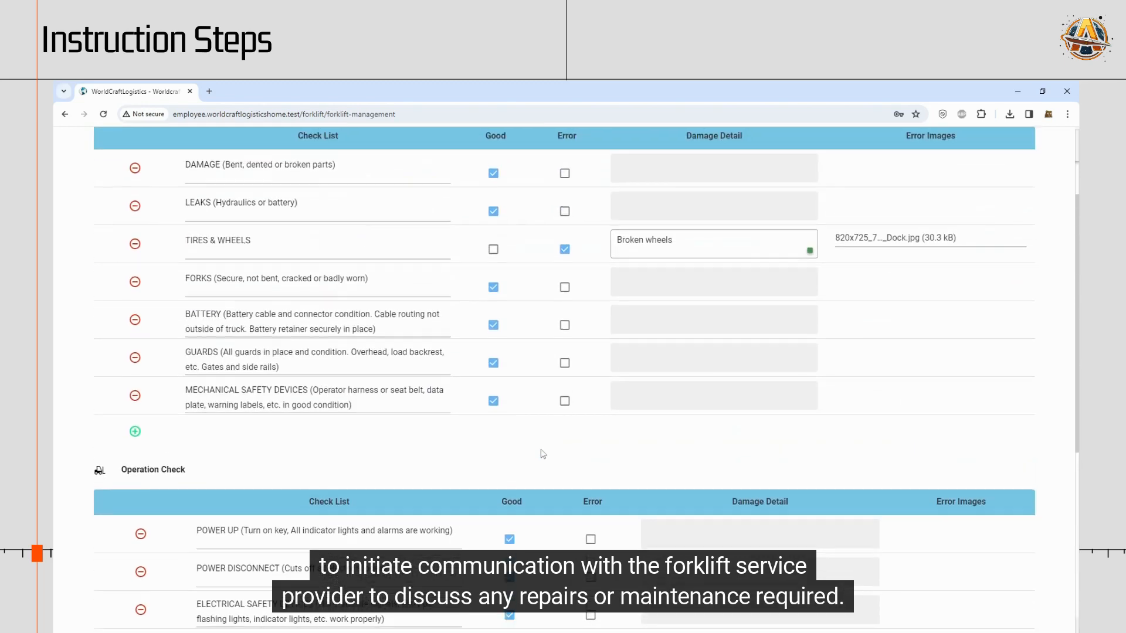
pyautogui.scroll(-6, 543, 453)
pyautogui.scroll(7, 564, 512)
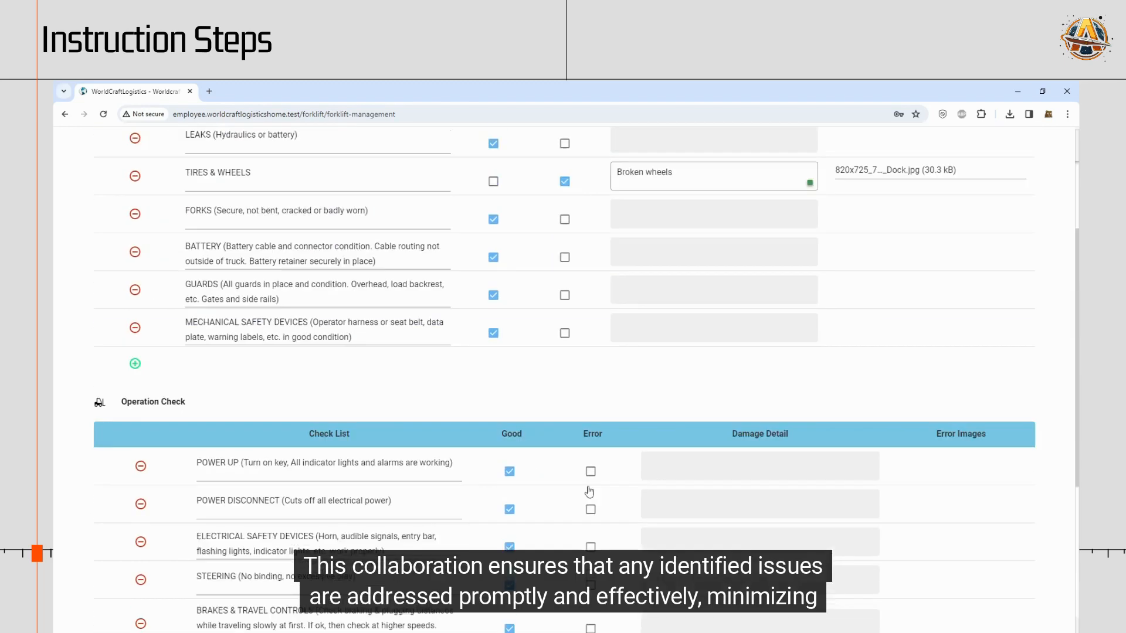
pyautogui.scroll(-7, 568, 448)
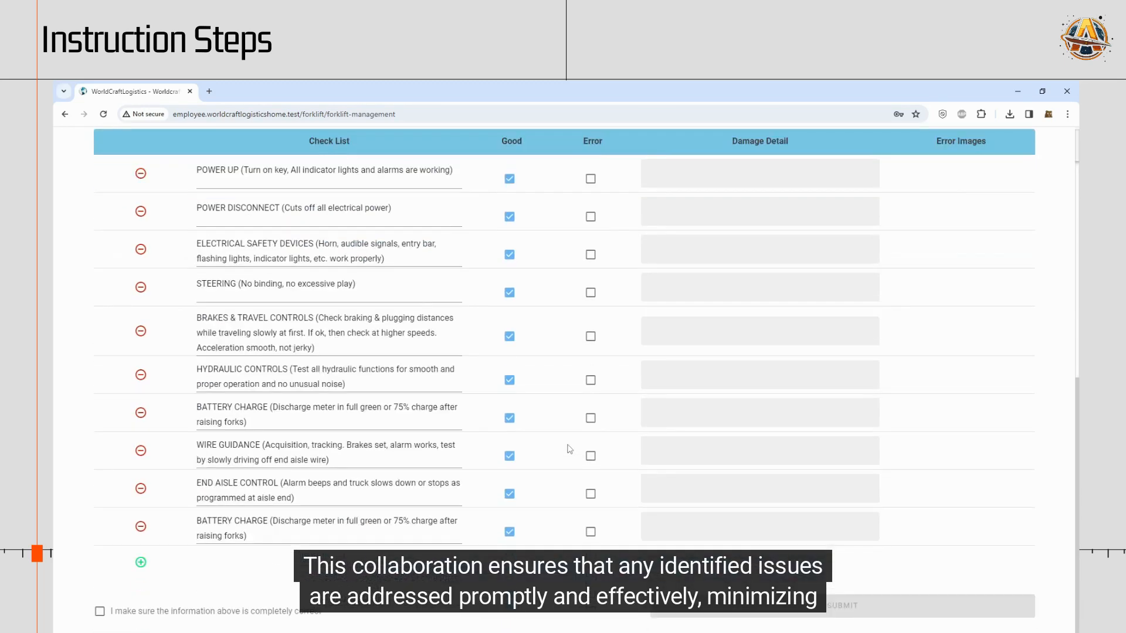
pyautogui.click(100, 611)
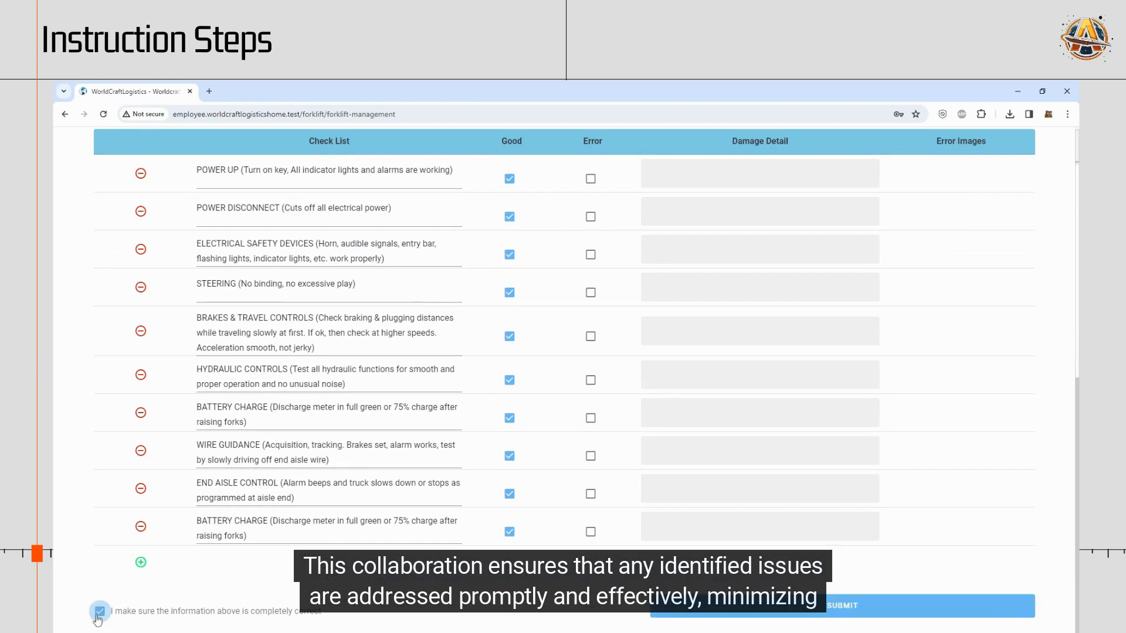
pyautogui.click(872, 607)
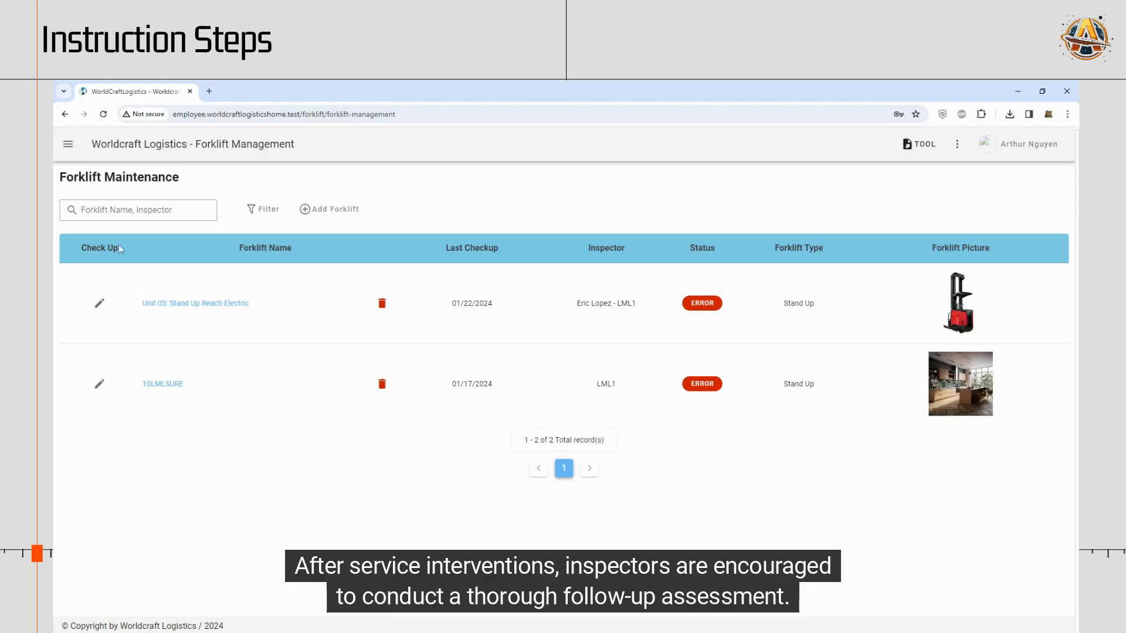
# Review the last checkup dates in the forklift list and view the details of forklift 10LMLSURE without editing them.
pyautogui.moveTo(505, 309); pyautogui.dragTo(453, 311)
pyautogui.moveTo(505, 378); pyautogui.dragTo(452, 382)
pyautogui.click(444, 453)
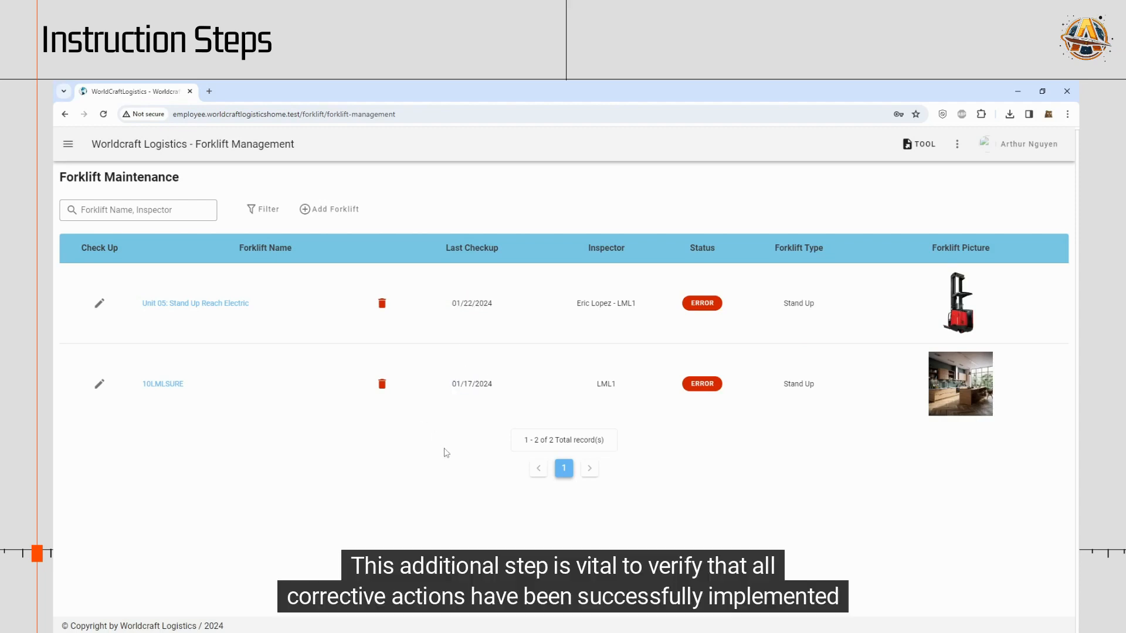
pyautogui.click(178, 384)
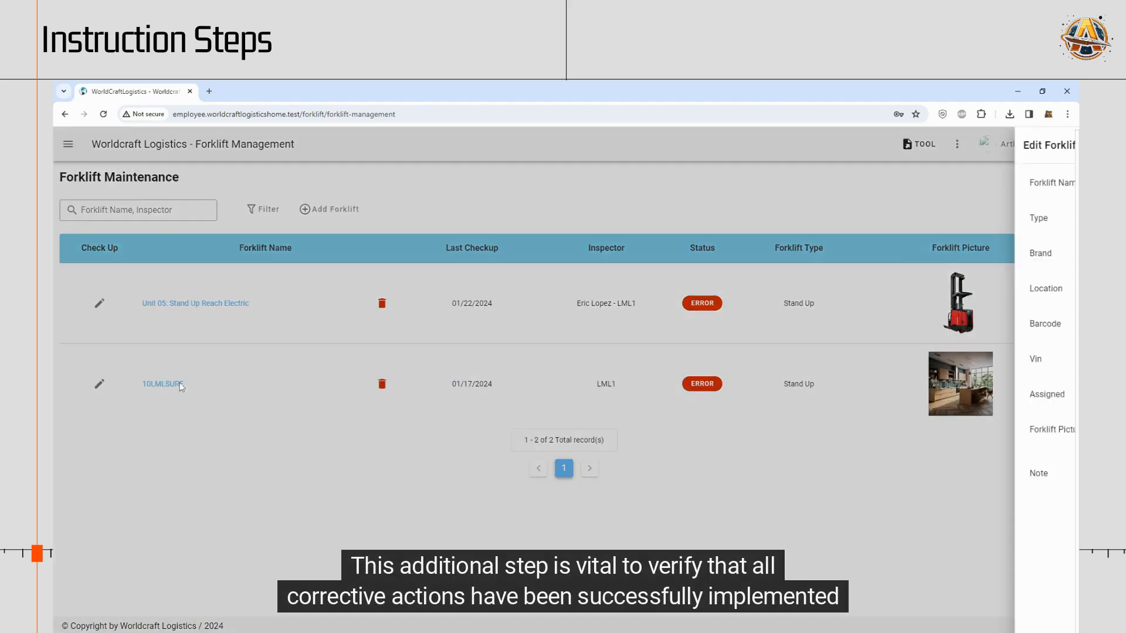
pyautogui.click(1044, 145)
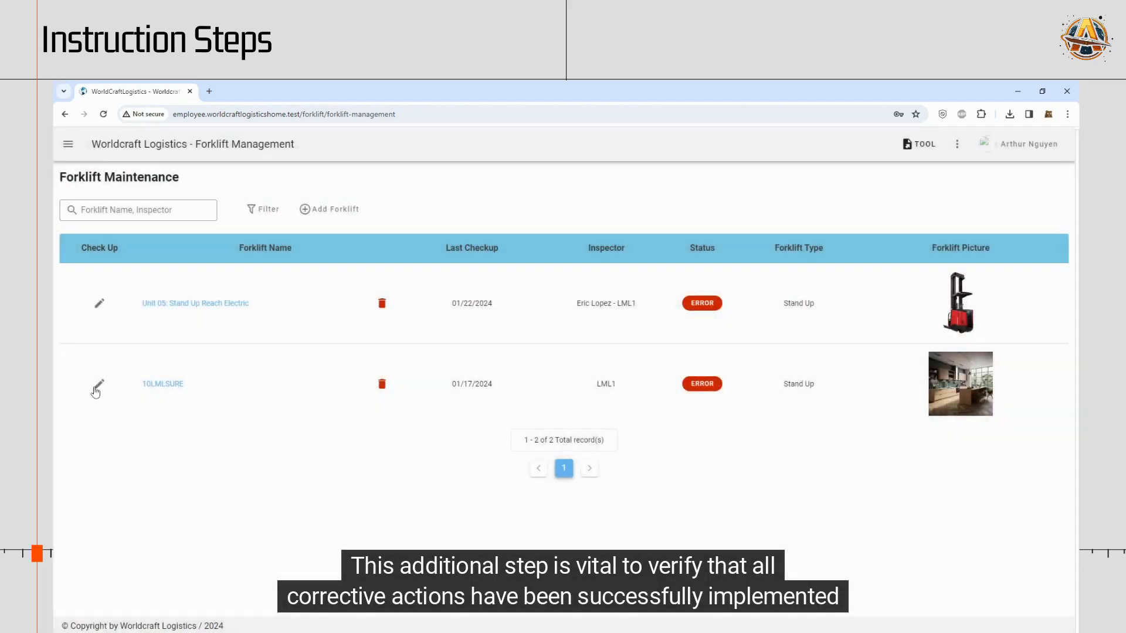
# Open the check-up form for 10LMLSURE, enter "Fixed" as the LEAKS damage detail, and mark LEAKS as Good.
pyautogui.click(99, 385)
pyautogui.scroll(-1, 249, 401)
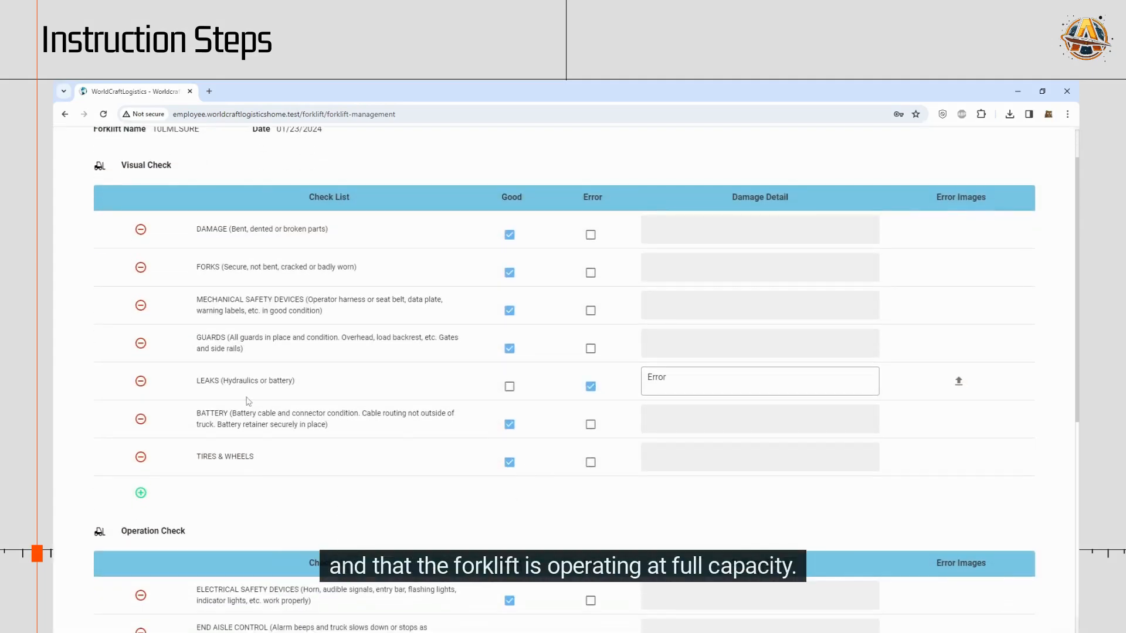
pyautogui.moveTo(650, 390); pyautogui.dragTo(631, 394)
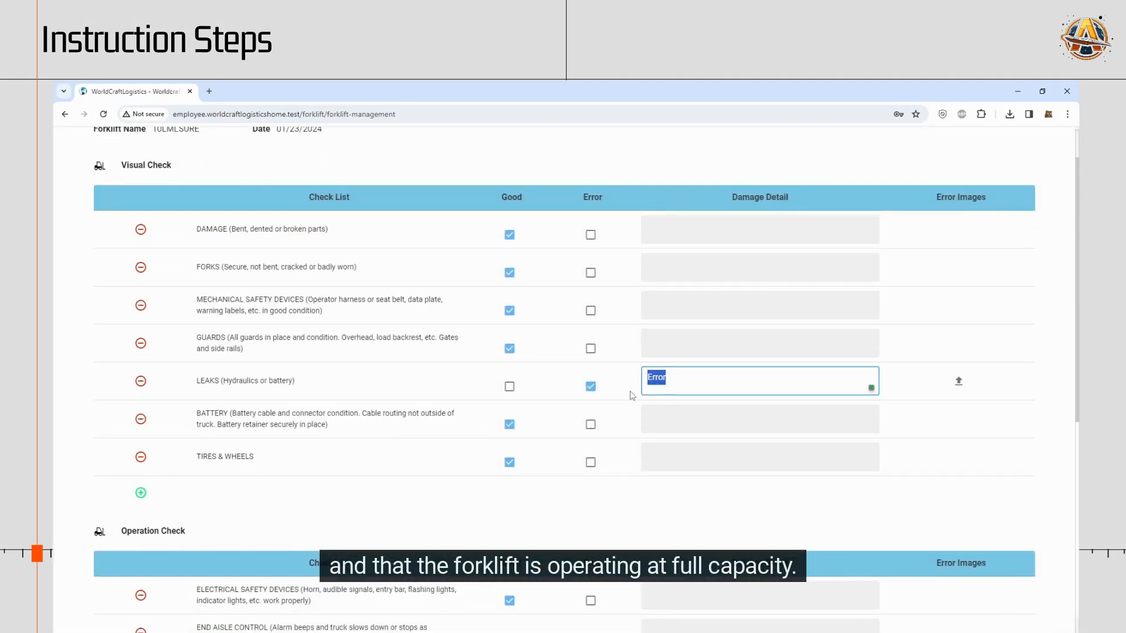
pyautogui.write('Fixed')
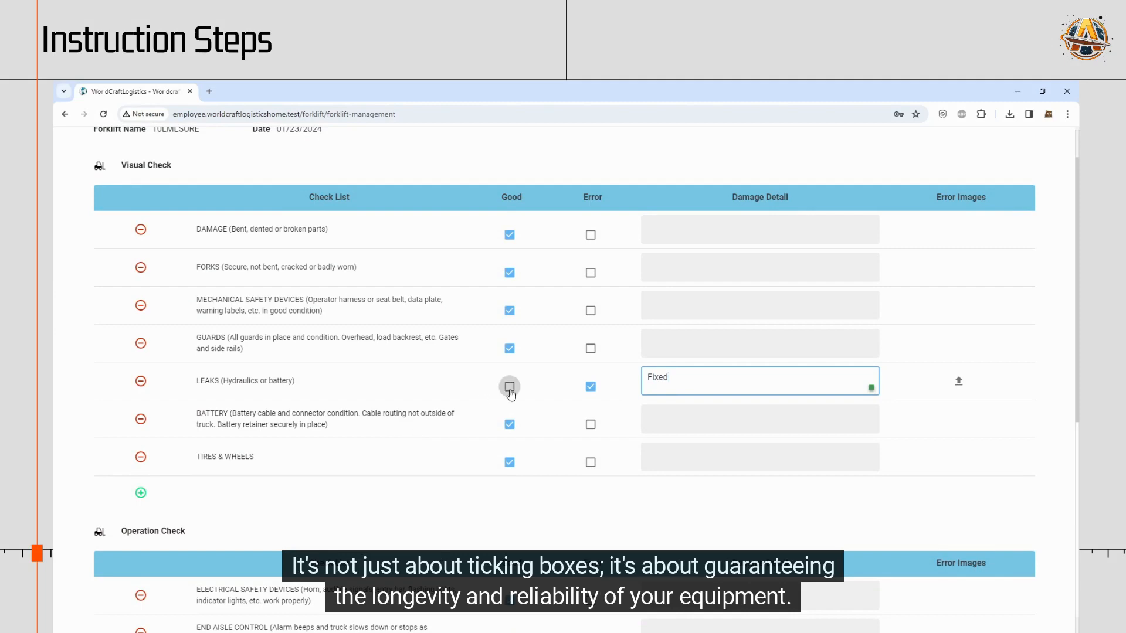
pyautogui.click(509, 387)
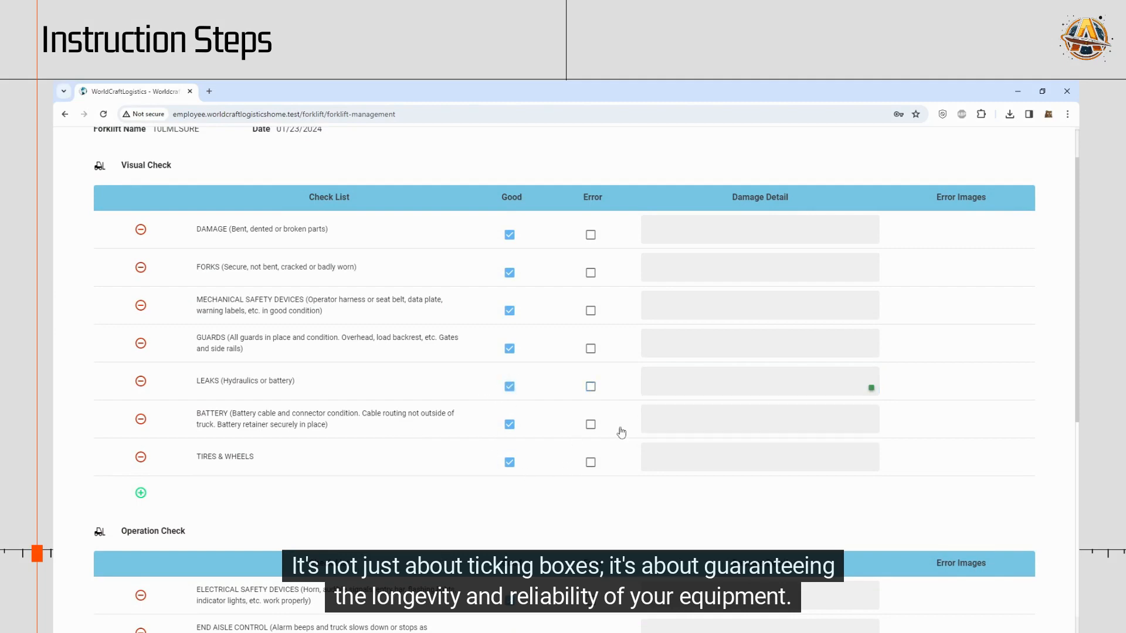
# Certify that the 10LMLSURE check-up information is completely correct and submit it.
pyautogui.scroll(-7, 536, 420)
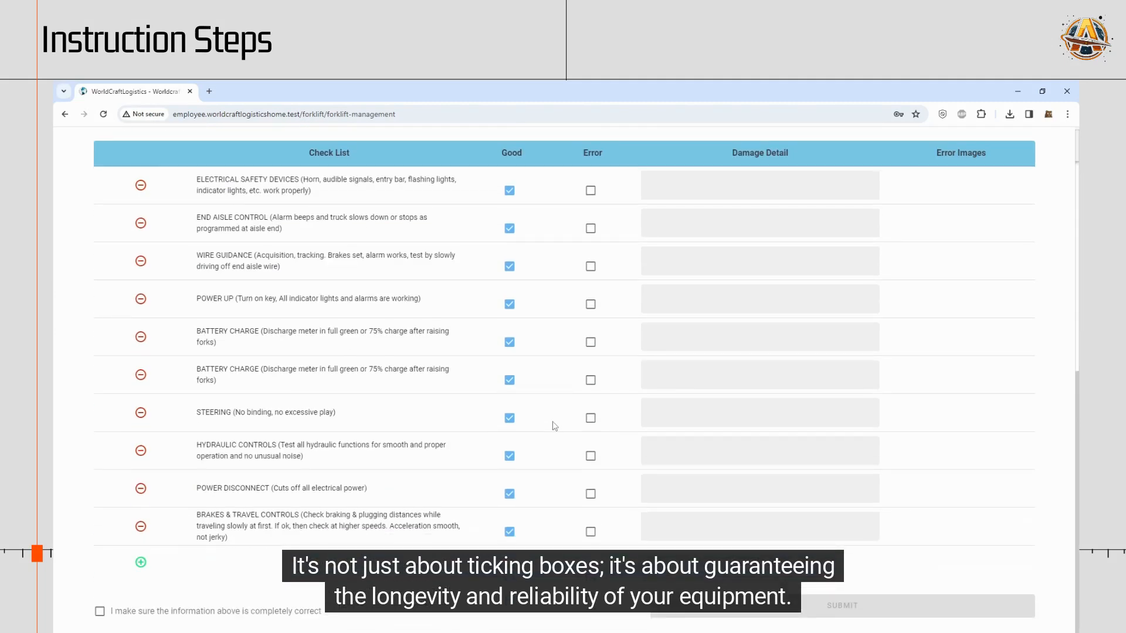
pyautogui.click(117, 612)
pyautogui.click(730, 615)
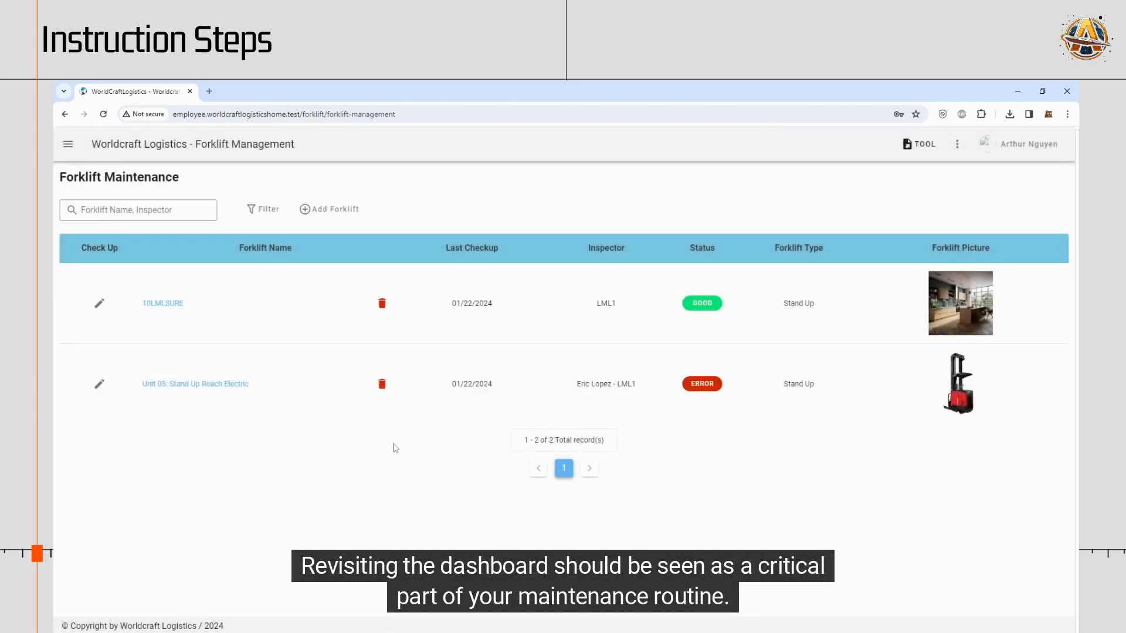
# View the details of Unit 05: Stand Up Reach Electric, and mark TIRES & WHEELS as Good in its check-up form.
pyautogui.click(169, 387)
pyautogui.click(1044, 146)
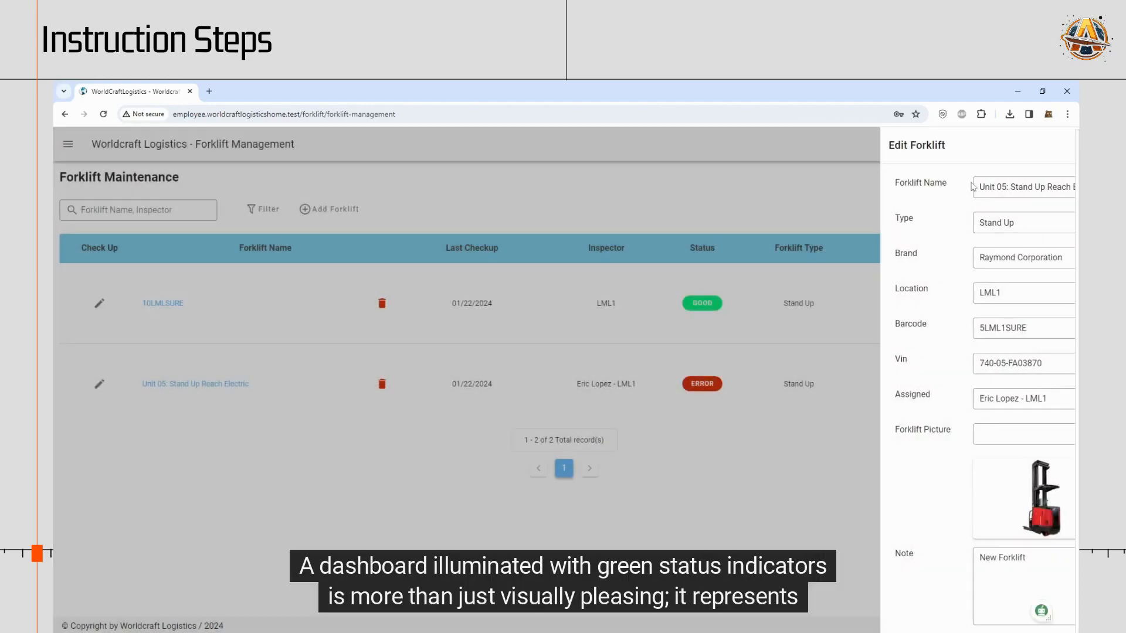
pyautogui.click(100, 384)
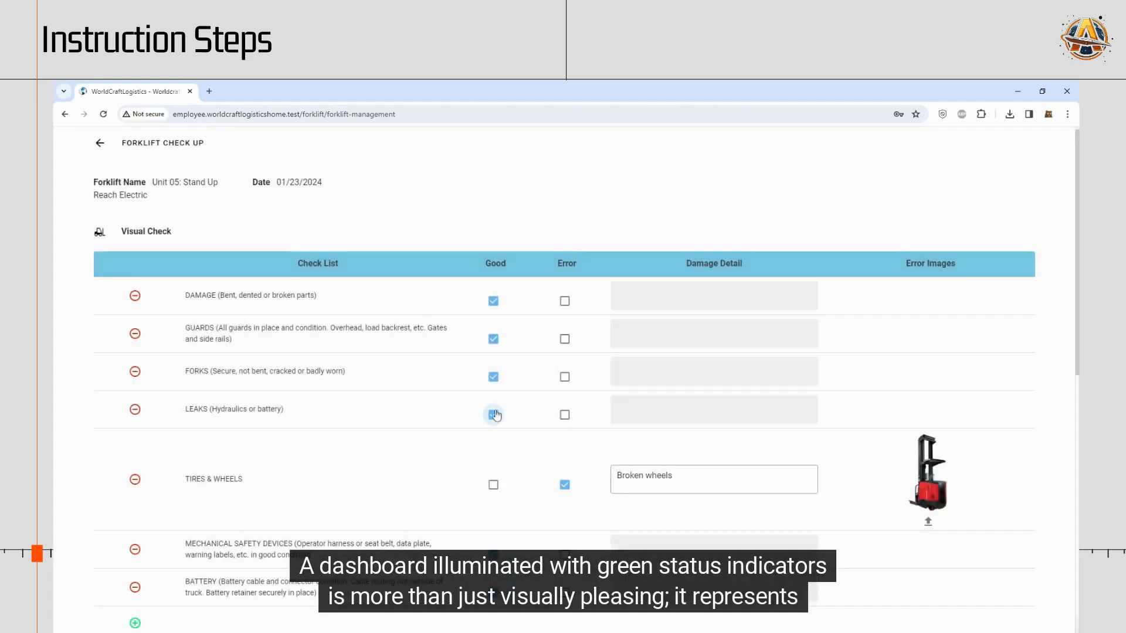
pyautogui.scroll(-2, 504, 422)
pyautogui.click(494, 379)
pyautogui.scroll(-6, 470, 516)
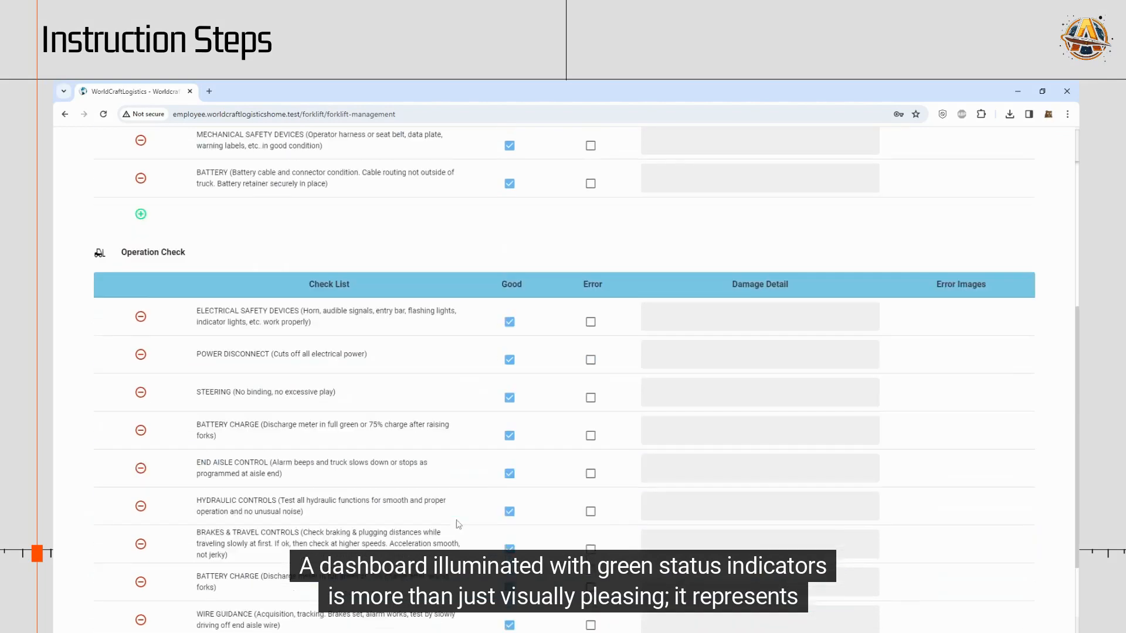
# Certify that the Unit 05 follow-up information is completely correct, recheck the lists, and submit the check-up.
pyautogui.click(100, 611)
pyautogui.scroll(8, 575, 497)
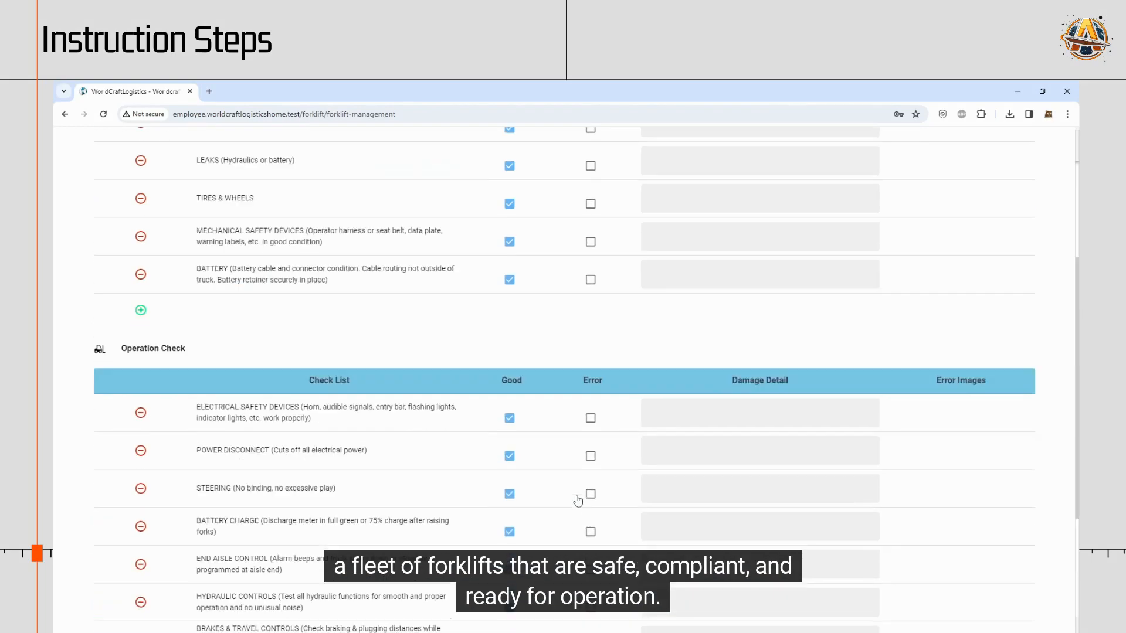
pyautogui.scroll(-8, 558, 504)
pyautogui.click(840, 607)
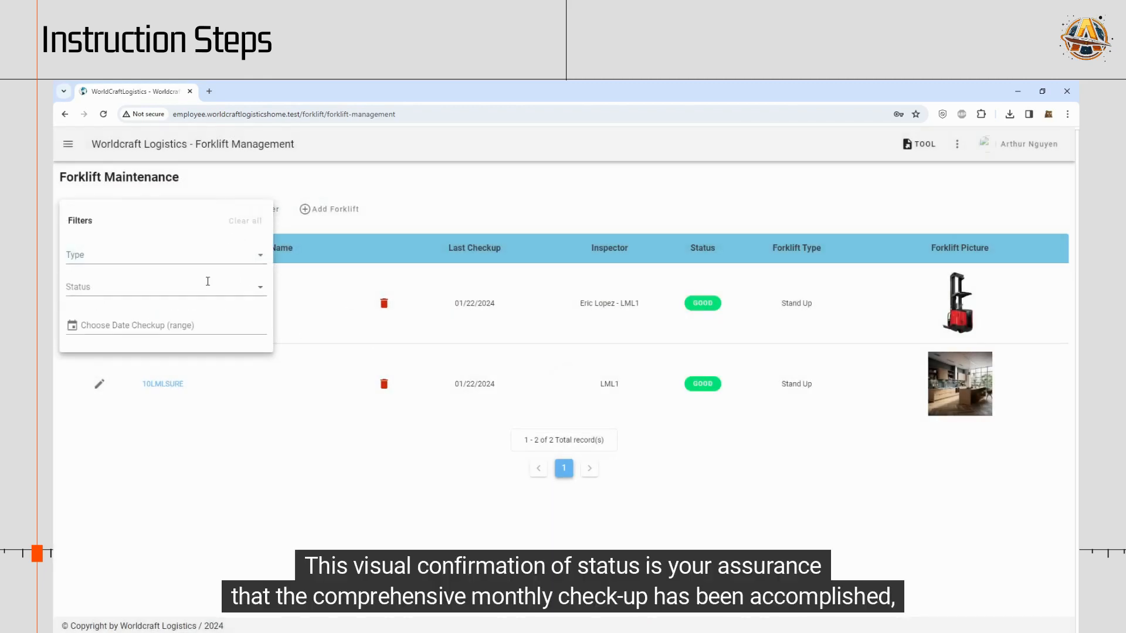
# Filter the forklift list by type Stand Up and status Good.
pyautogui.click(249, 253)
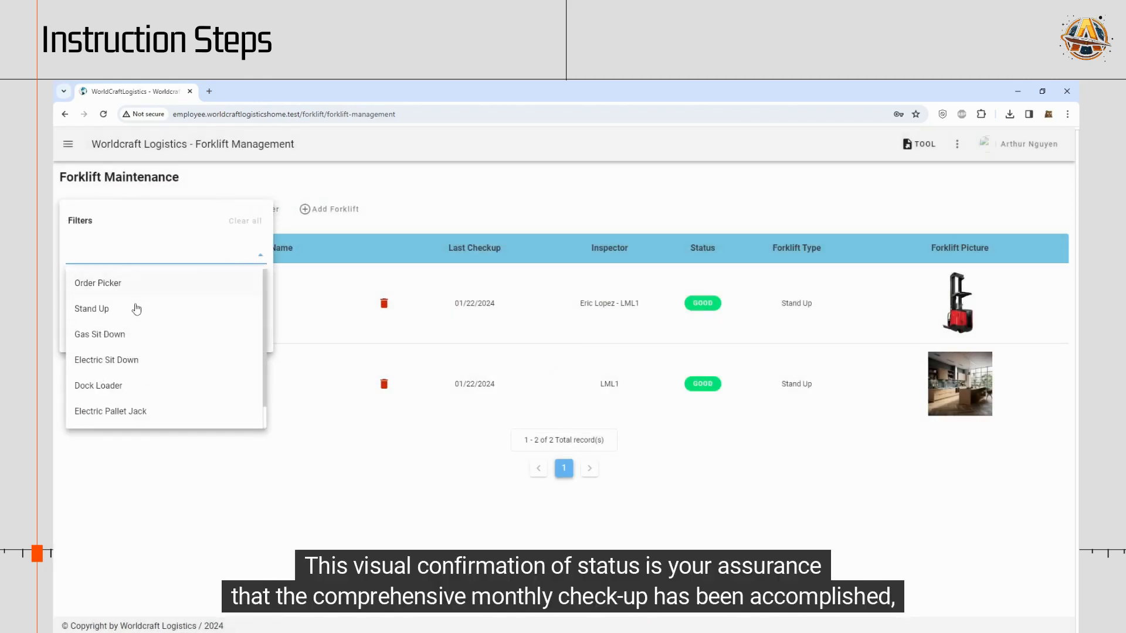
pyautogui.click(137, 309)
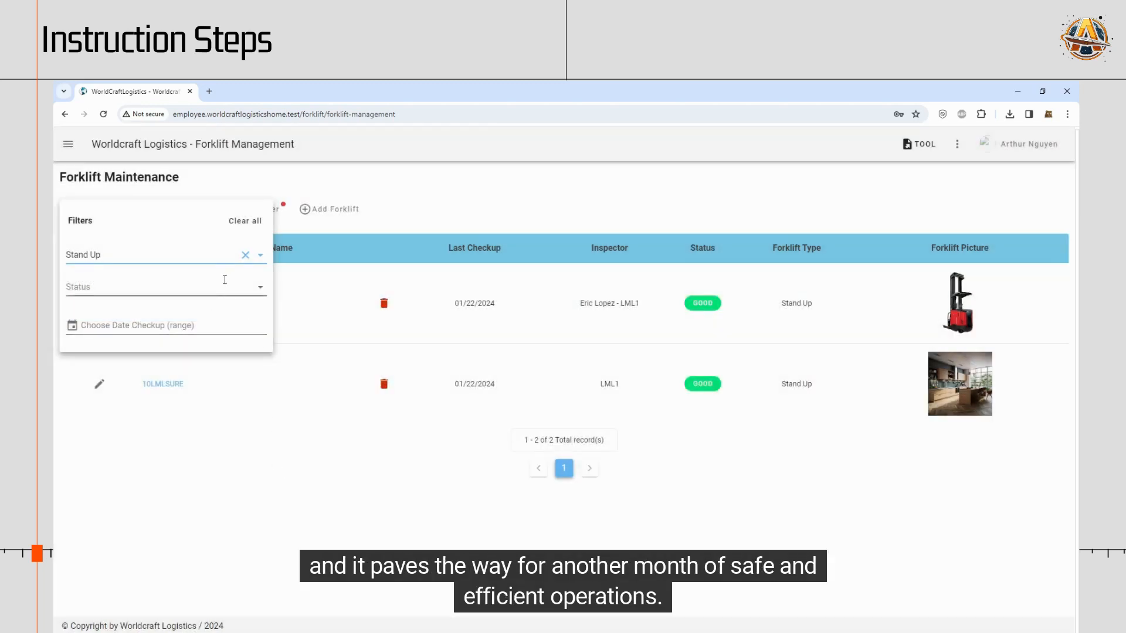
pyautogui.click(199, 282)
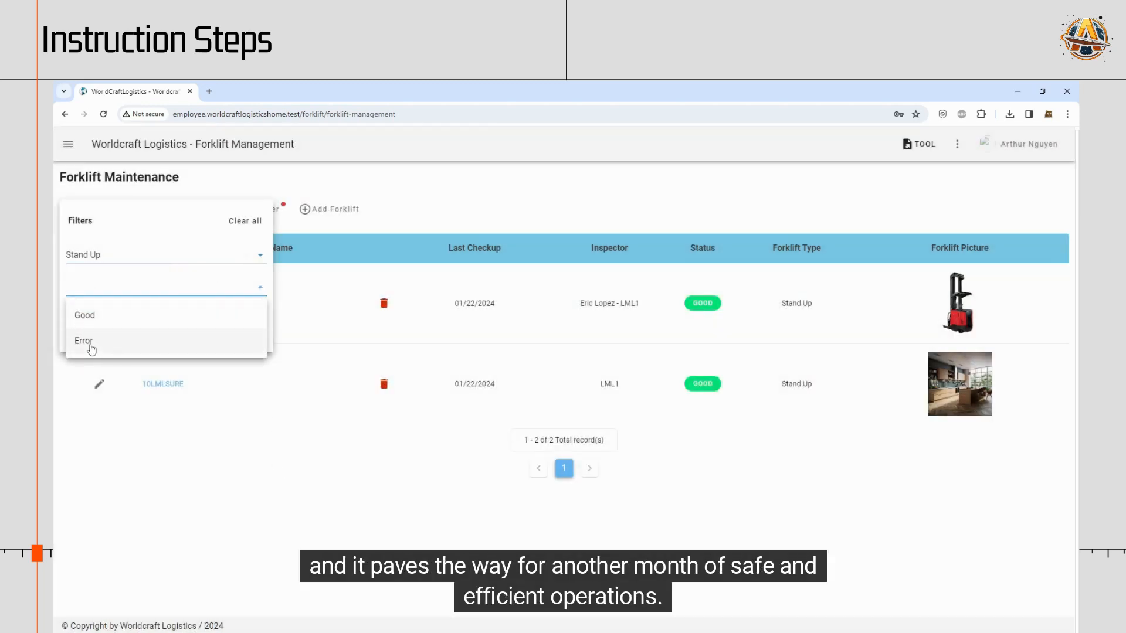
pyautogui.click(103, 317)
# Limit the forklift list to the checkup date range 2024-01-22 to 2024-01-23 and close the filters.
pyautogui.click(187, 344)
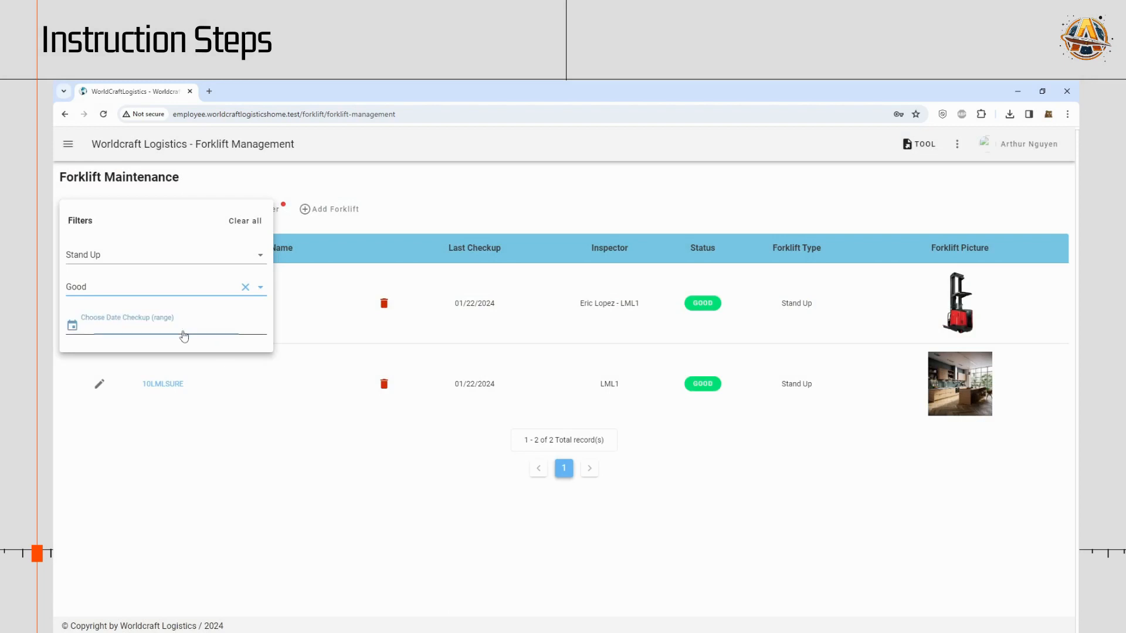
pyautogui.click(343, 427)
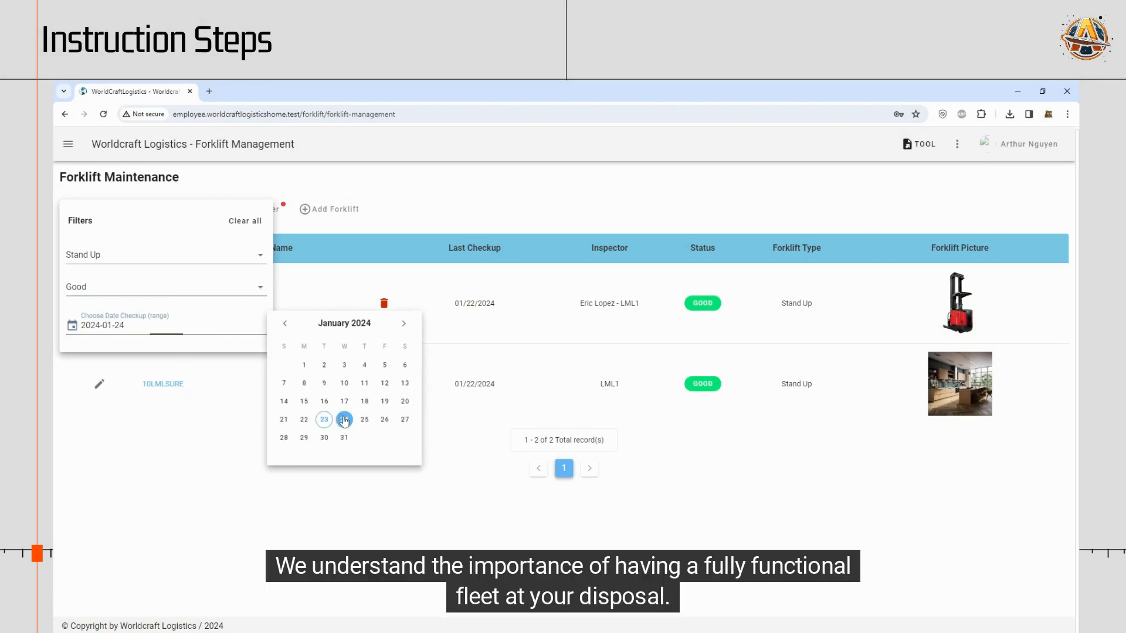
pyautogui.click(305, 422)
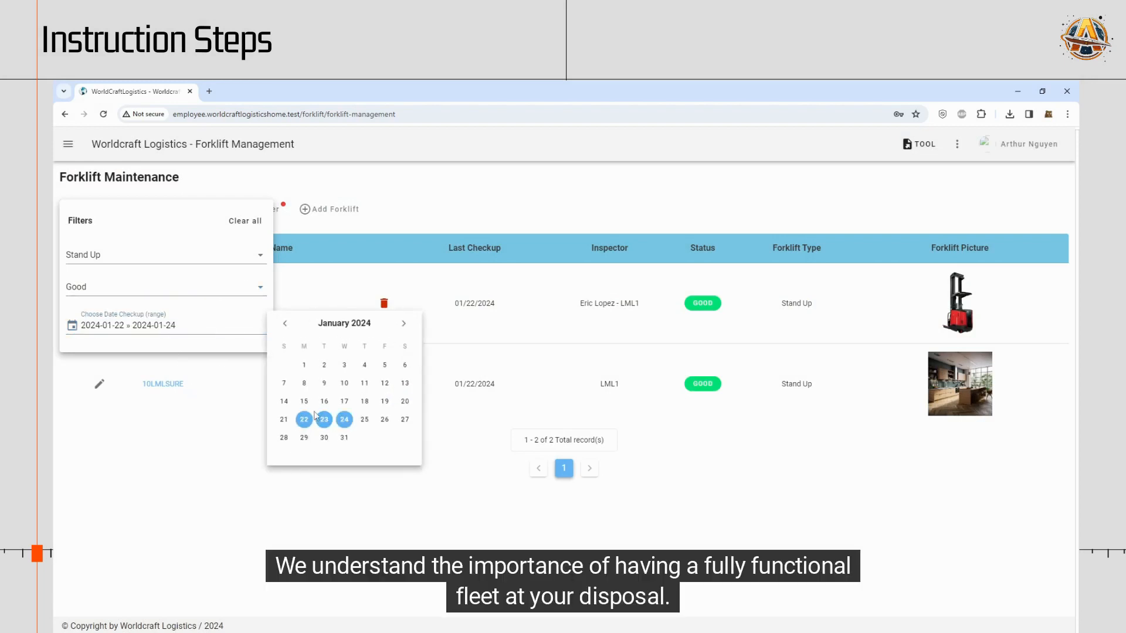
pyautogui.click(324, 421)
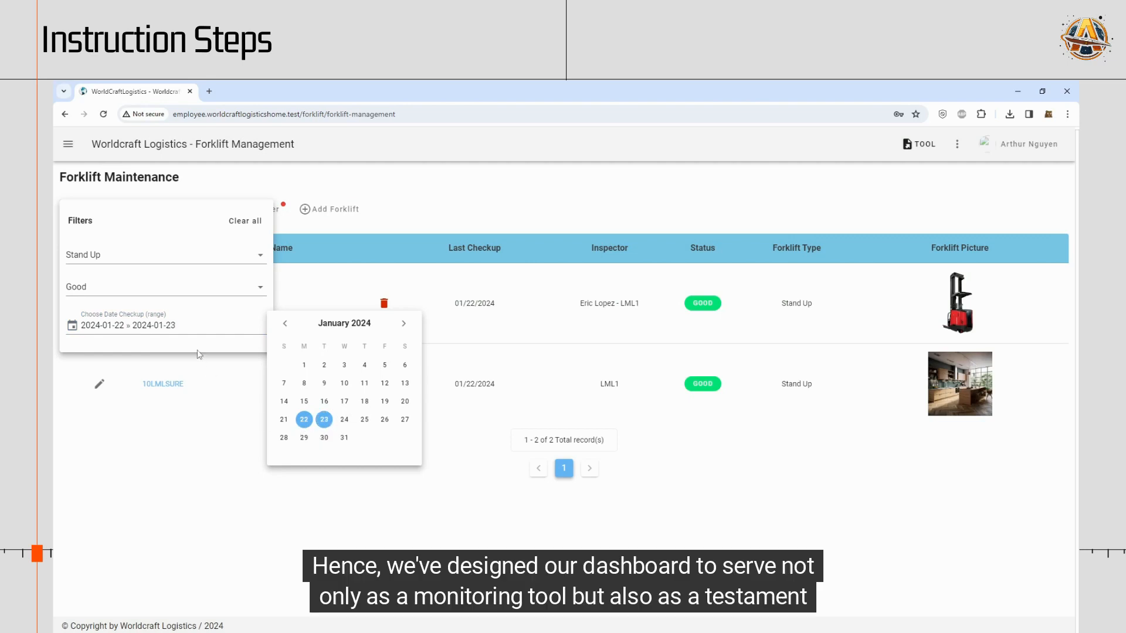
pyautogui.click(210, 354)
pyautogui.click(290, 426)
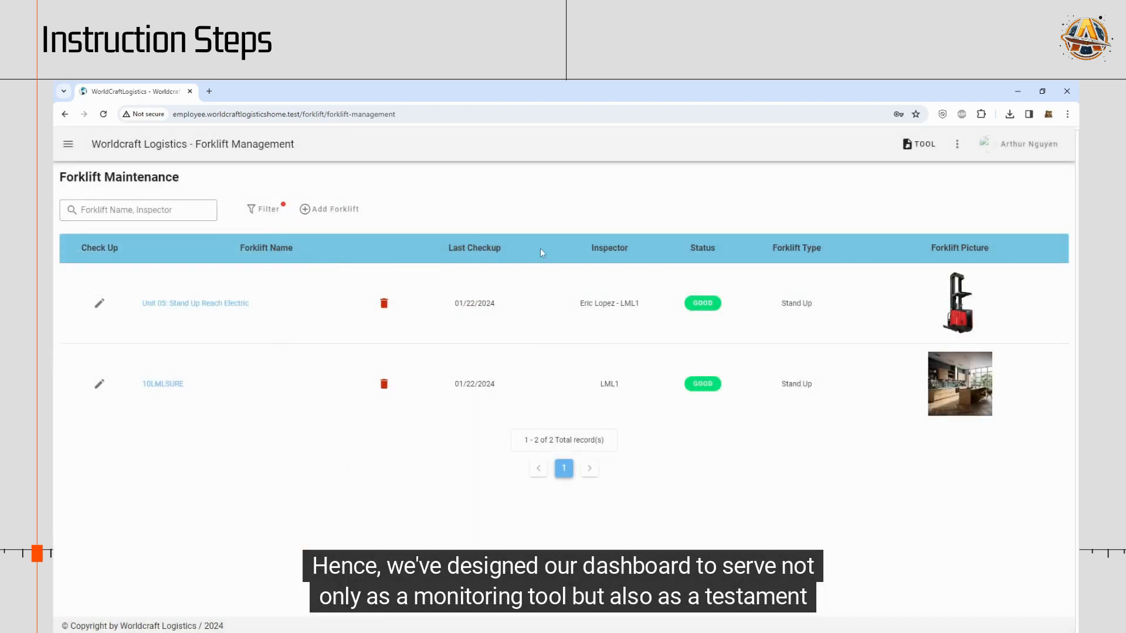
# Clear all filters from the forklift list and close the filter settings.
pyautogui.click(267, 212)
pyautogui.click(365, 330)
pyautogui.click(261, 210)
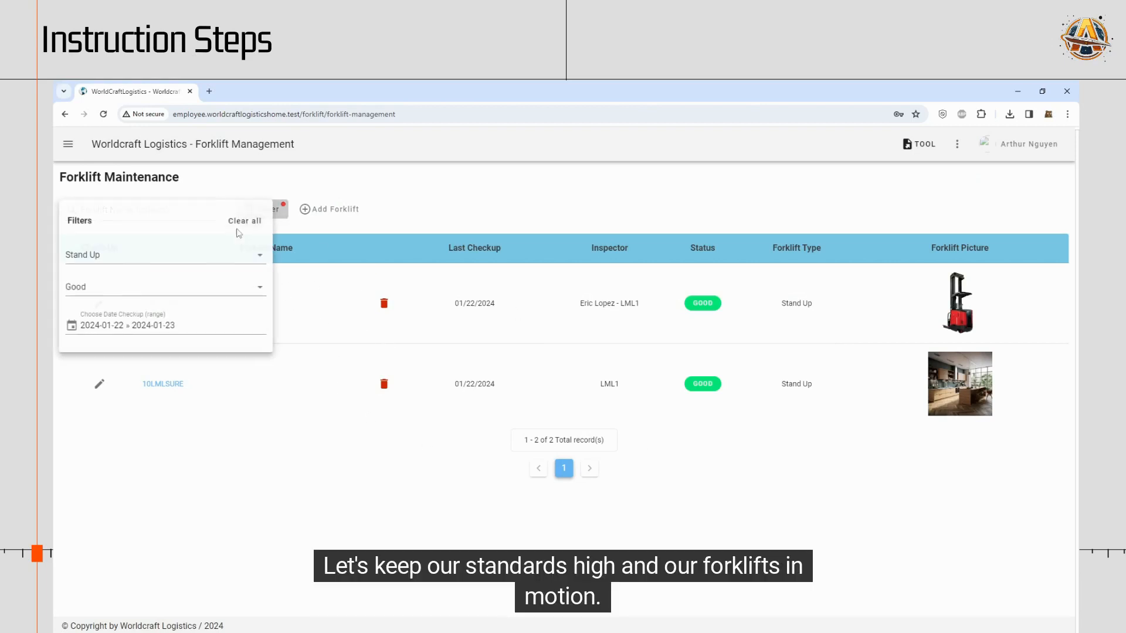
pyautogui.click(244, 221)
pyautogui.click(308, 470)
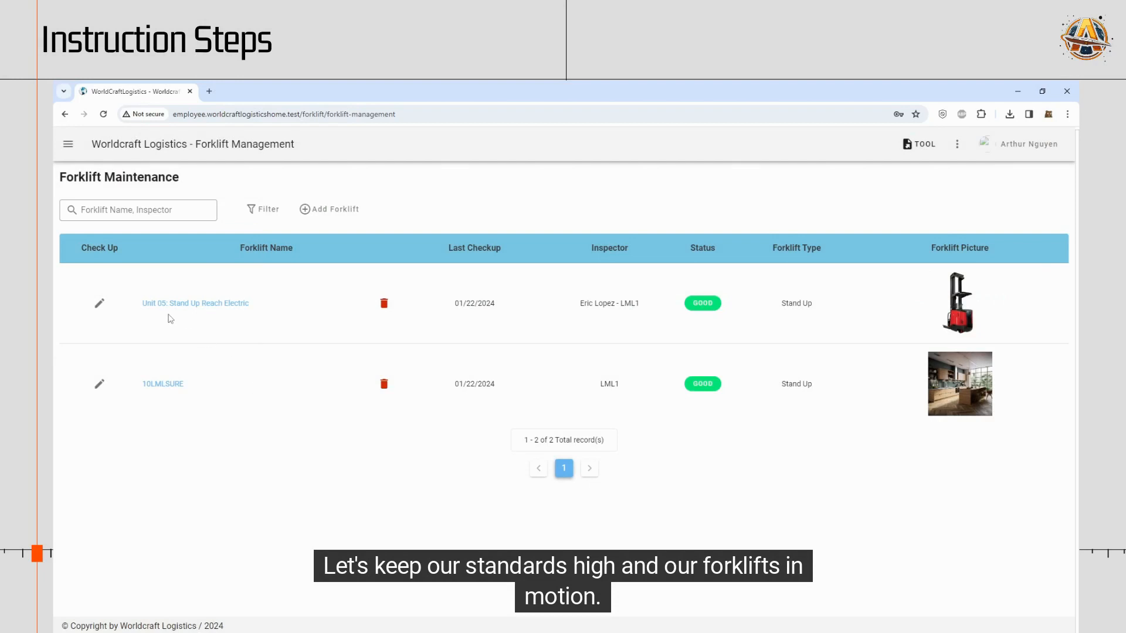